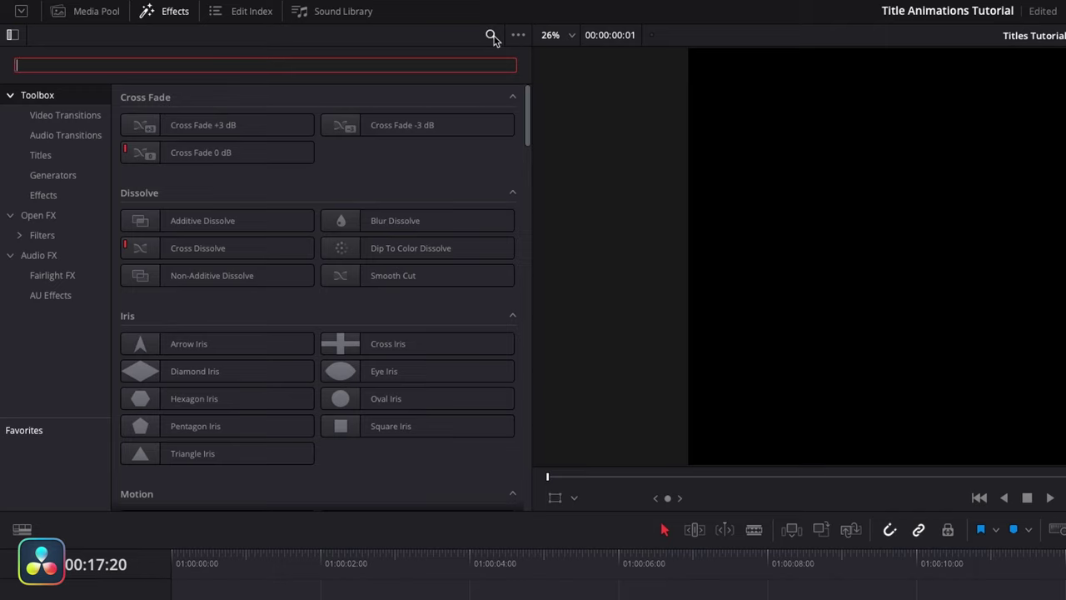
# Find the Fusion Composition effect and place it at the start of the Video 1 track, with the playhead over it.
pyautogui.write('fusion')
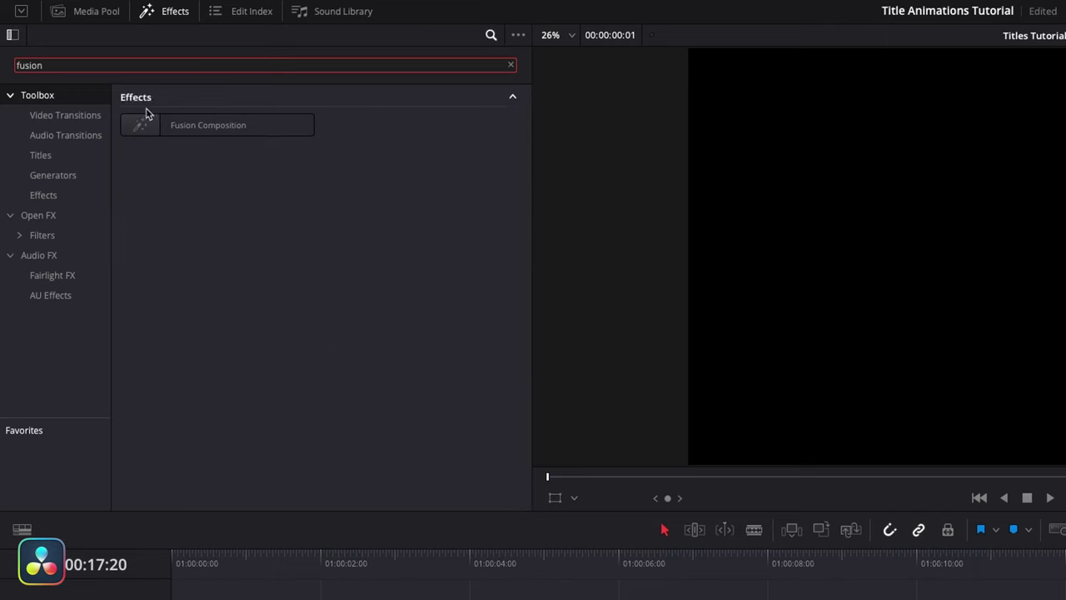
pyautogui.moveTo(146, 114); pyautogui.dragTo(176, 595)
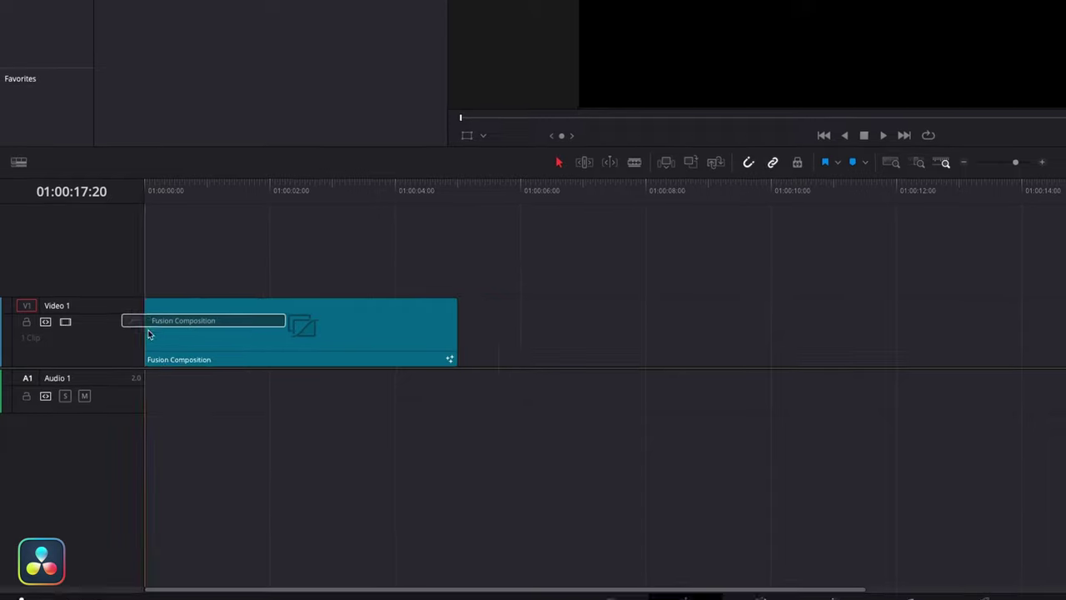
pyautogui.moveTo(149, 334); pyautogui.dragTo(150, 335)
pyautogui.click(160, 187)
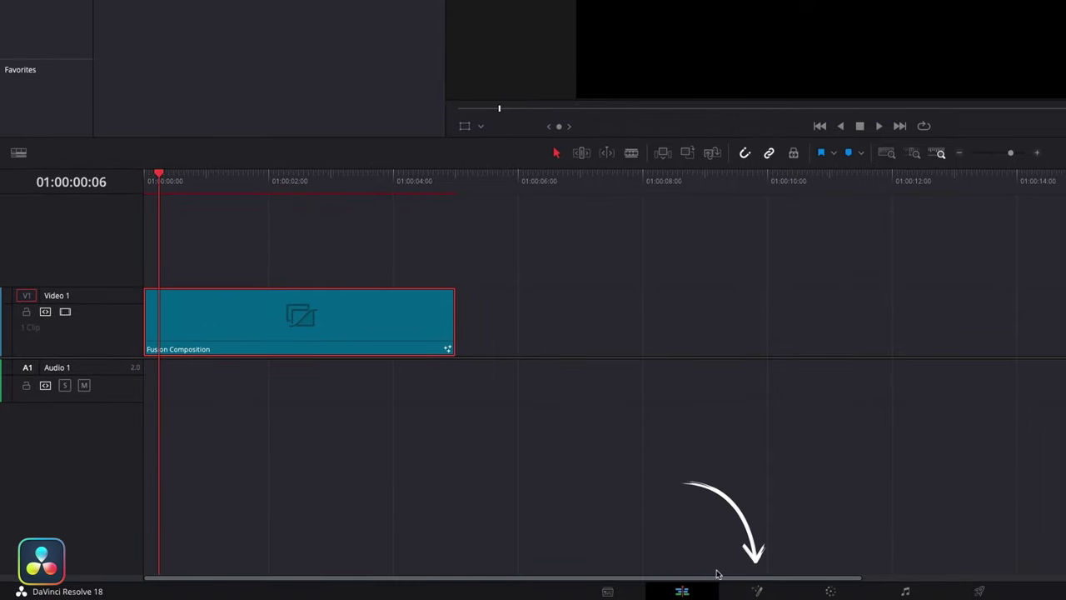
# Open the composition on the Fusion page and add a text node feeding MediaOut1.
pyautogui.click(757, 590)
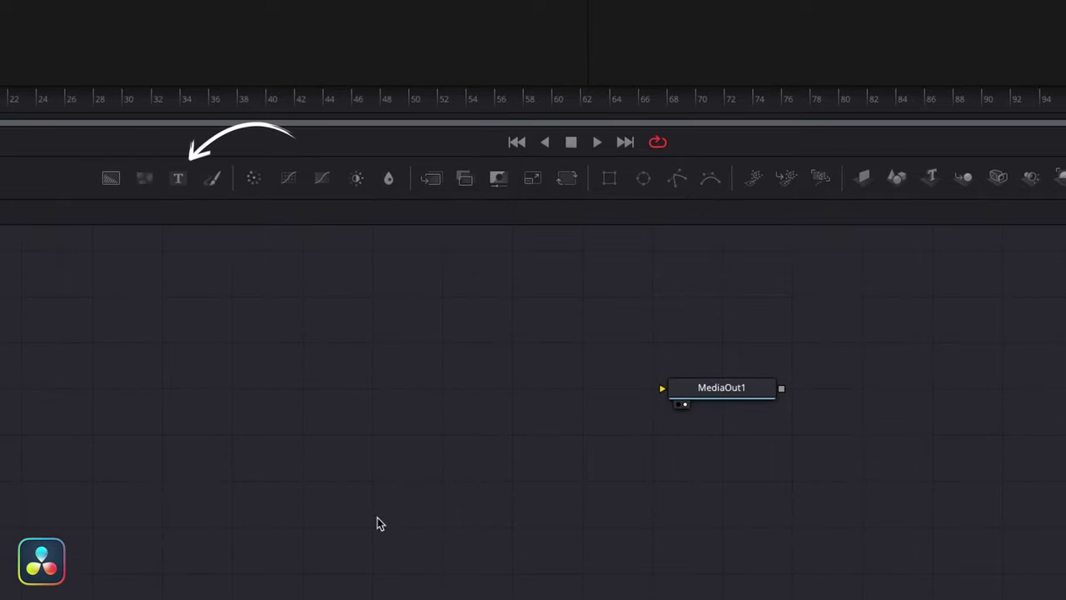
pyautogui.moveTo(179, 179); pyautogui.dragTo(707, 393)
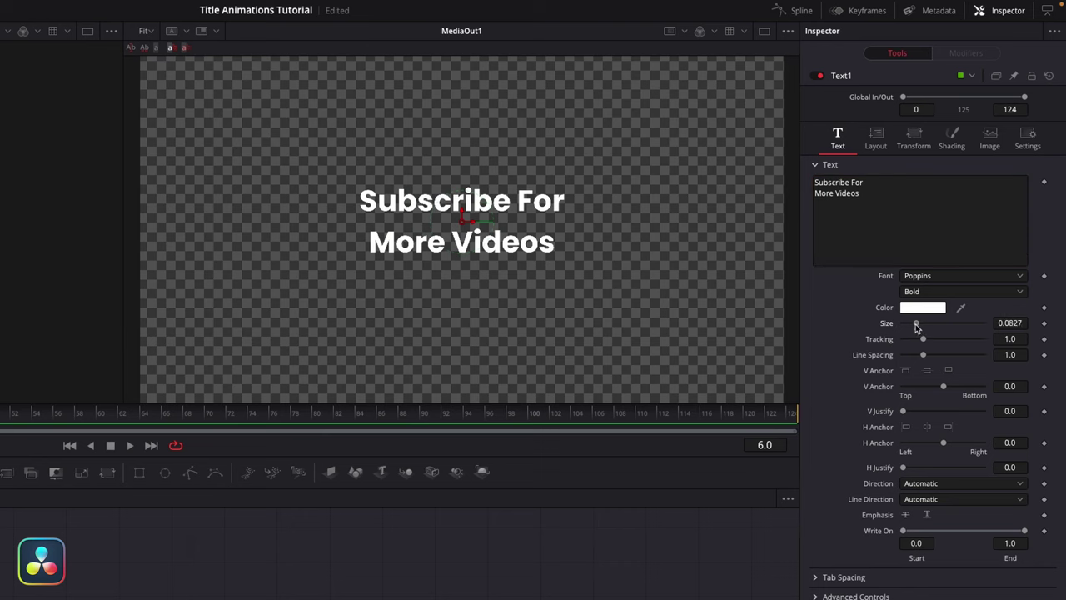
# Set the title's size to 0.126, anchor it horizontally to the left, and move it near the frame's left edge.
pyautogui.moveTo(916, 326); pyautogui.dragTo(923, 331)
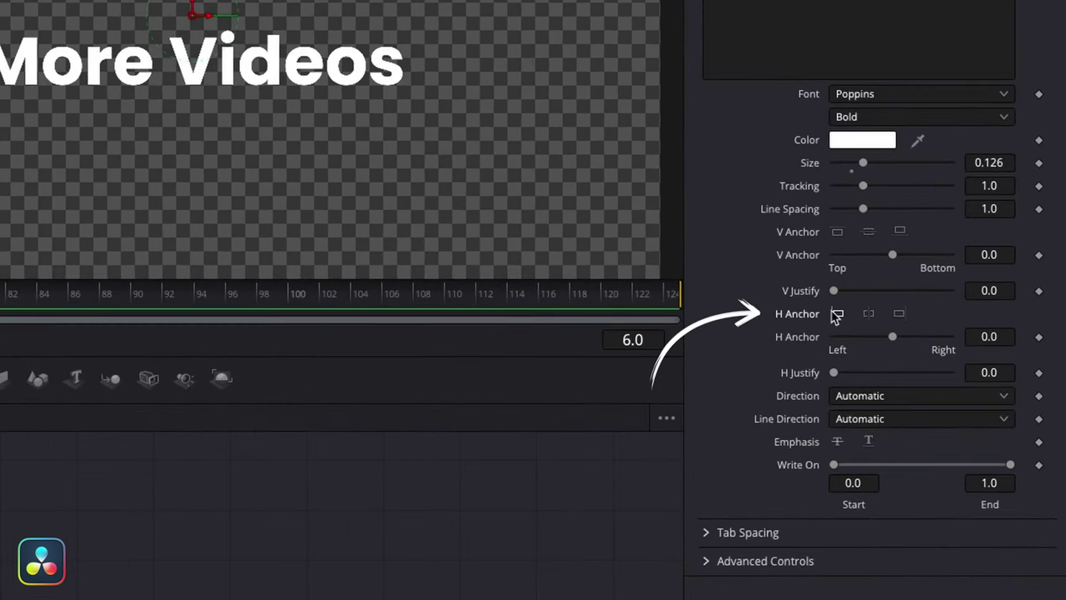
pyautogui.click(836, 314)
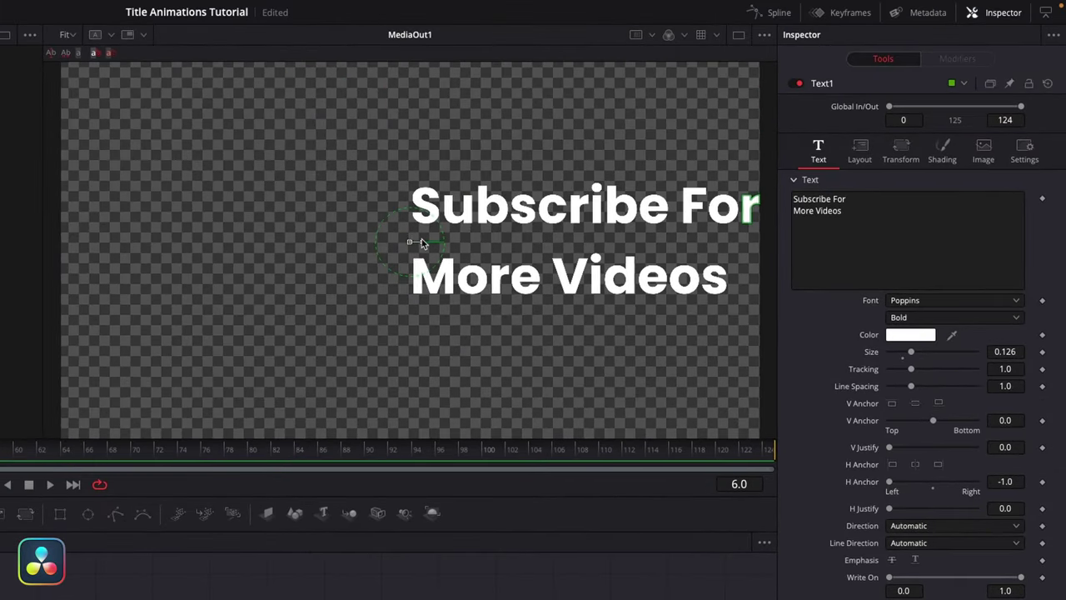
pyautogui.moveTo(421, 242); pyautogui.dragTo(131, 242)
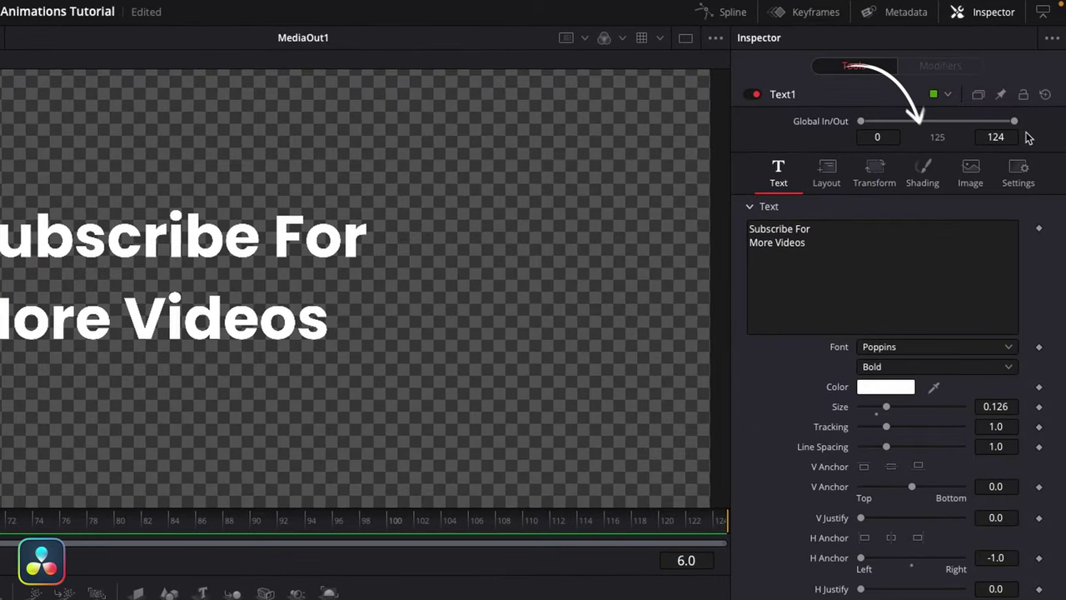
# Try an outline appearance with a thickness of 0.015 in the title's shading, and return it to solid fill.
pyautogui.click(923, 174)
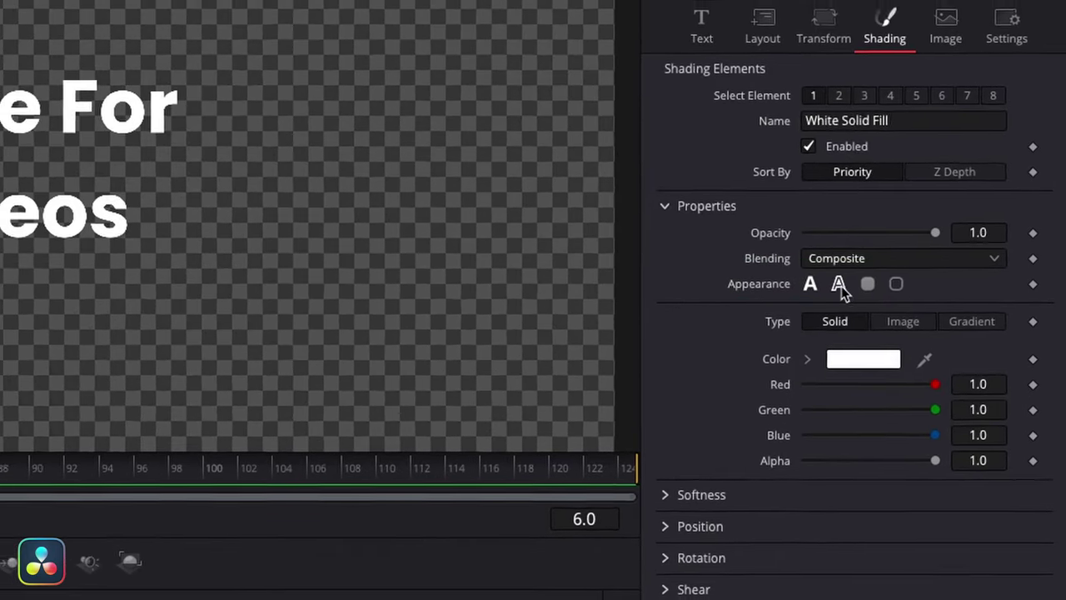
pyautogui.click(833, 280)
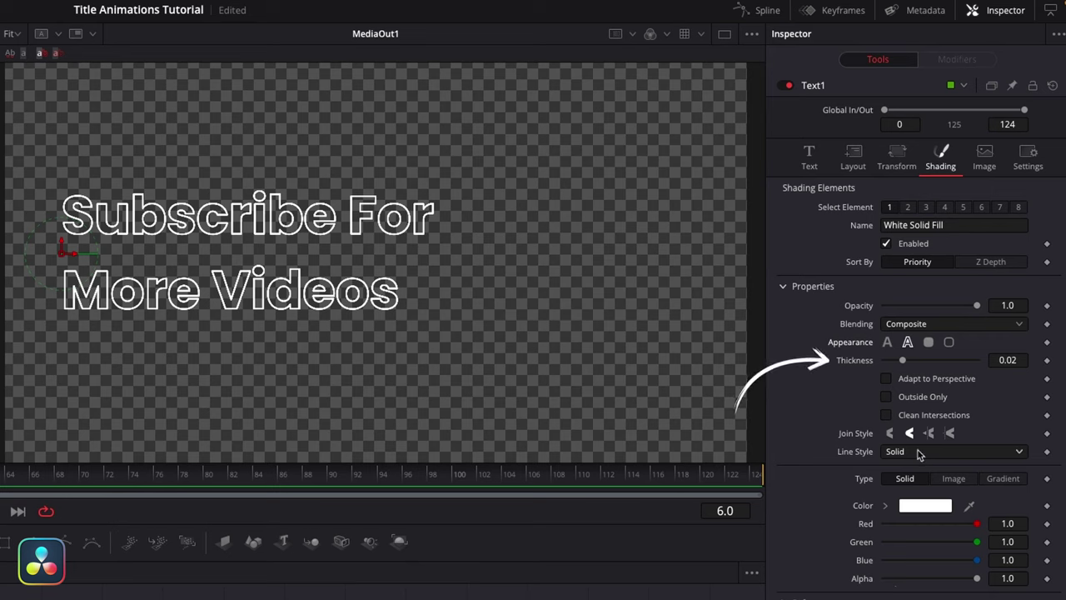
pyautogui.moveTo(905, 363)
pyautogui.mouseDown()
pyautogui.moveTo(928, 364)
pyautogui.moveTo(899, 370)
pyautogui.mouseUp()
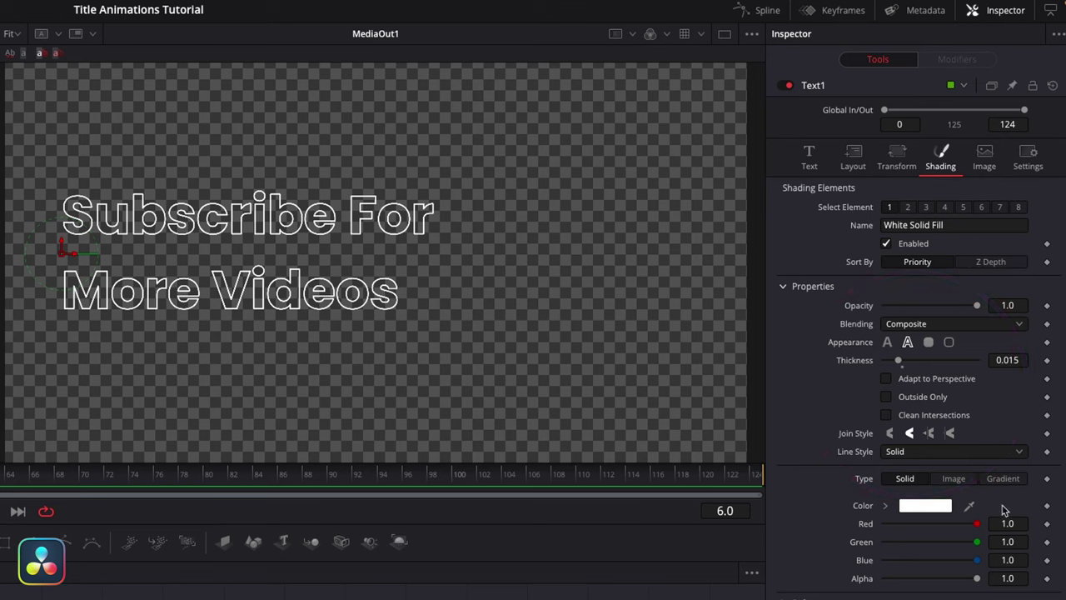
pyautogui.click(888, 342)
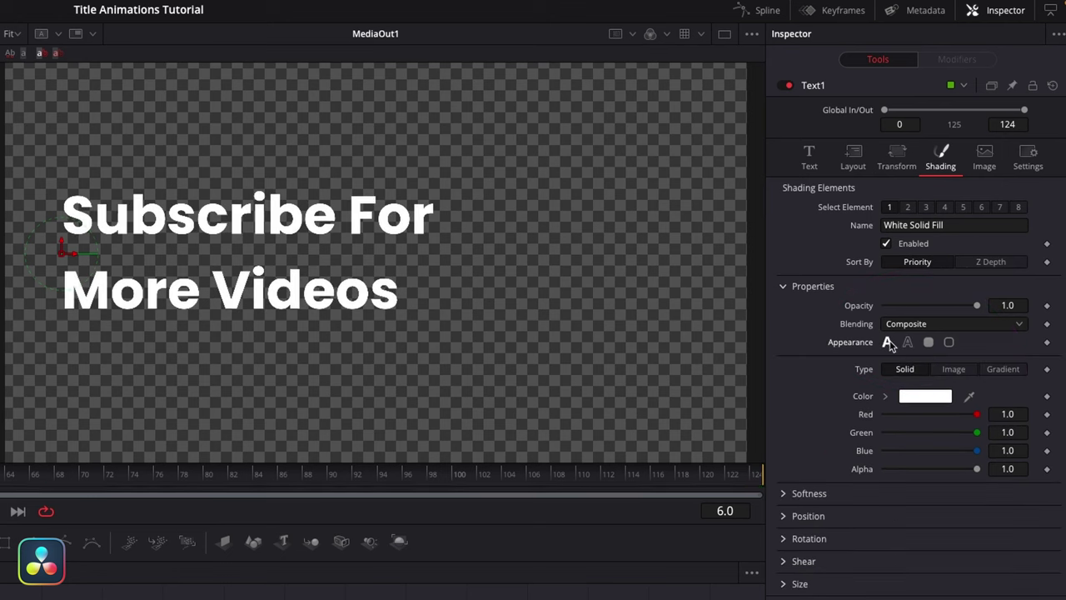
# Try the Red Outline shading element on the title at a thickness of 0.0409, and disable it again.
pyautogui.click(910, 208)
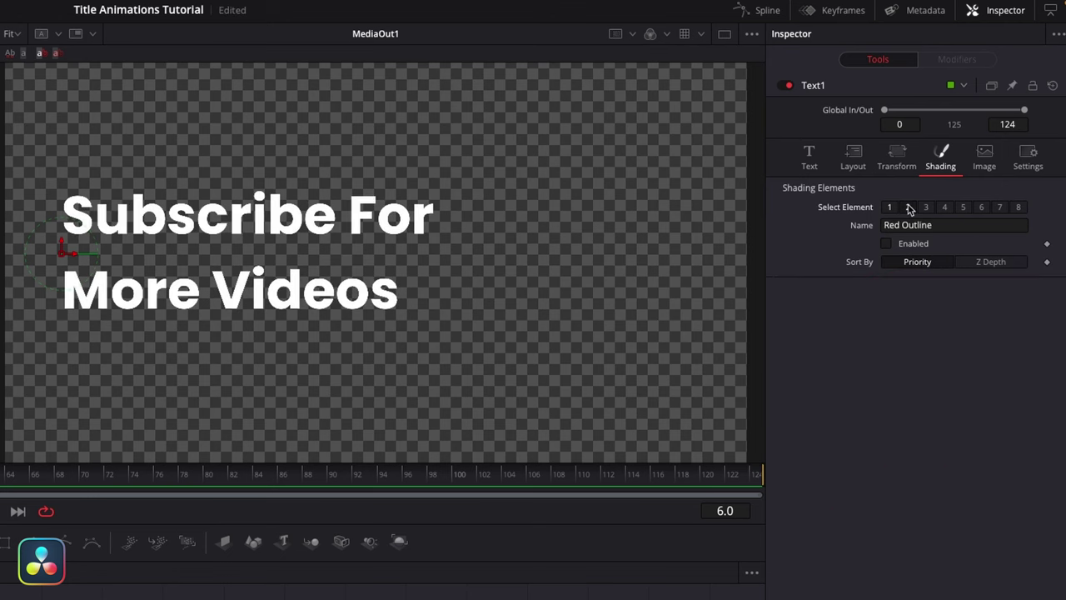
pyautogui.click(886, 243)
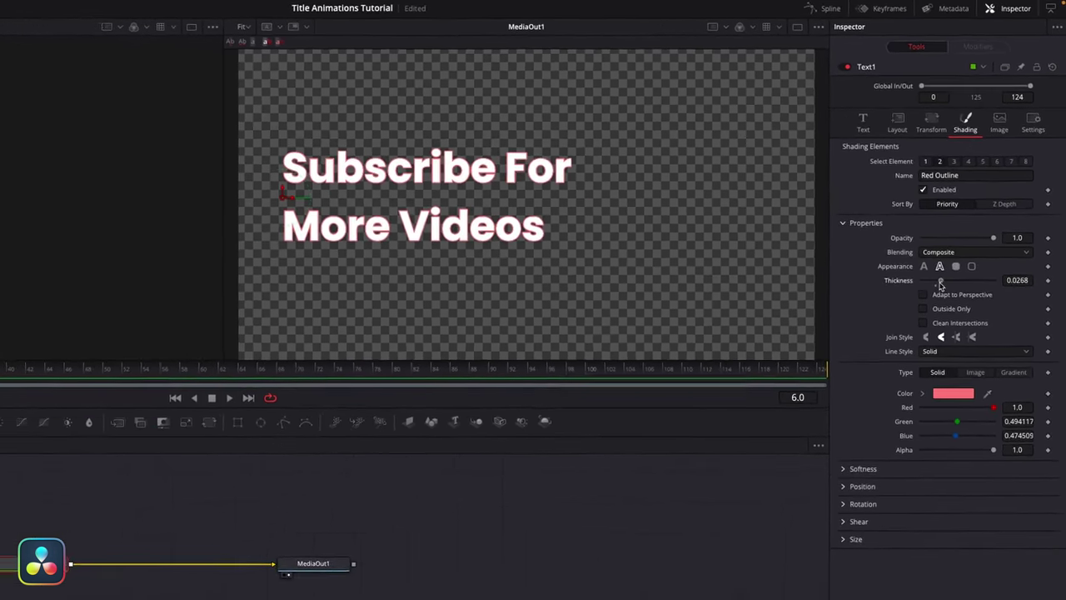
pyautogui.moveTo(917, 314); pyautogui.dragTo(940, 321)
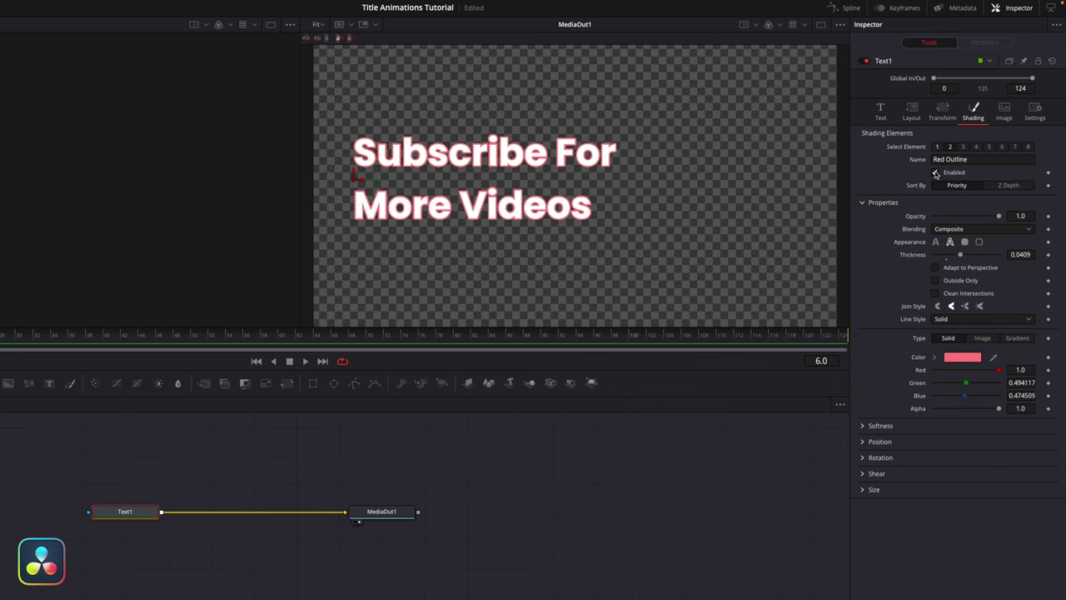
pyautogui.click(935, 172)
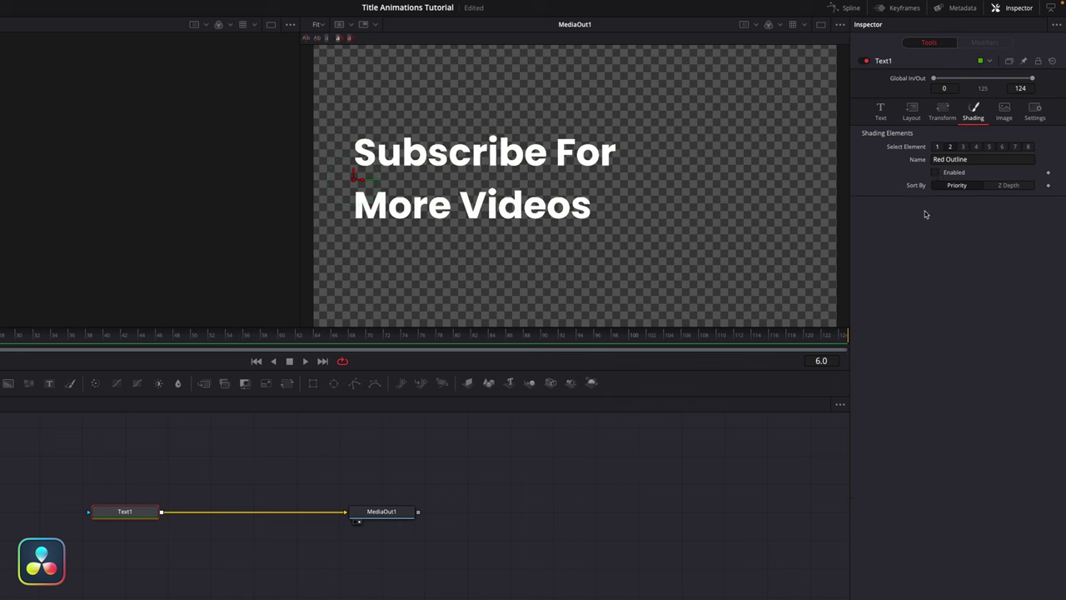
# Apply Character Level Styling to the title text and open the modifier's settings.
pyautogui.click(879, 108)
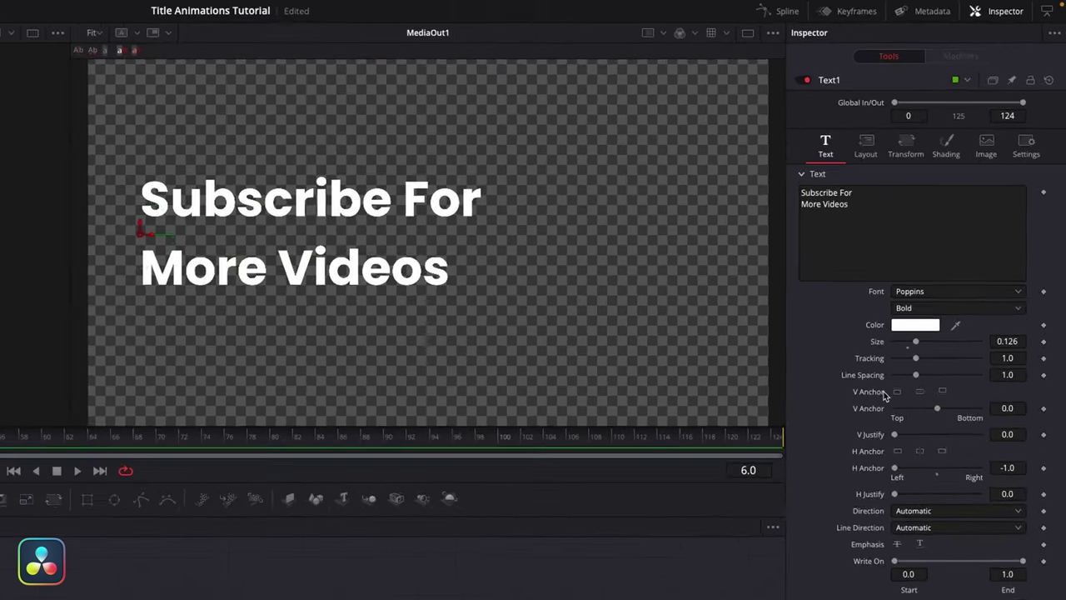
pyautogui.click(899, 150)
pyautogui.rightClick(847, 206)
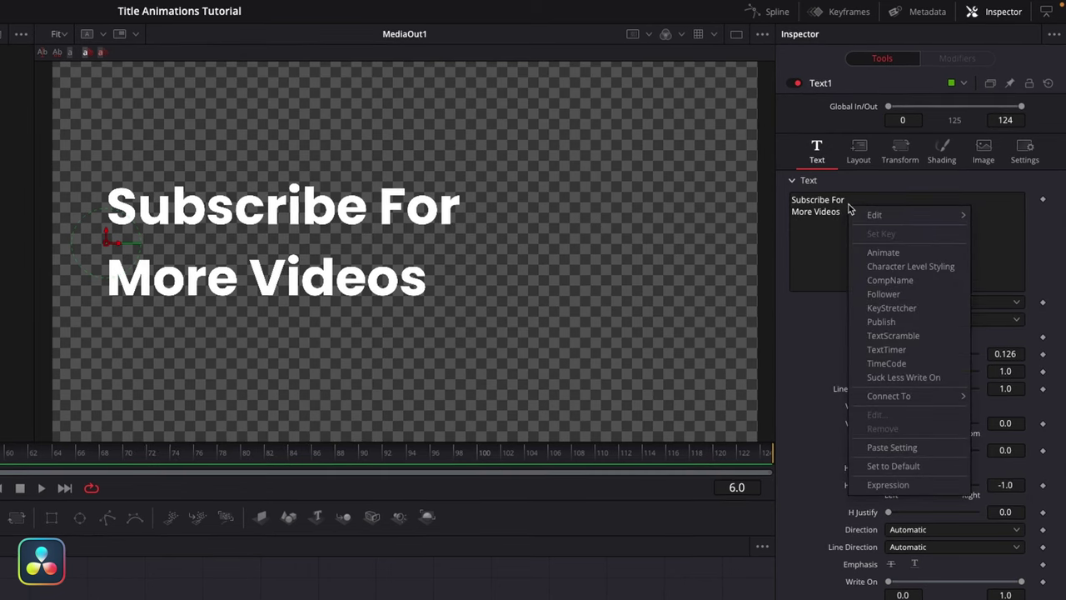
pyautogui.click(899, 267)
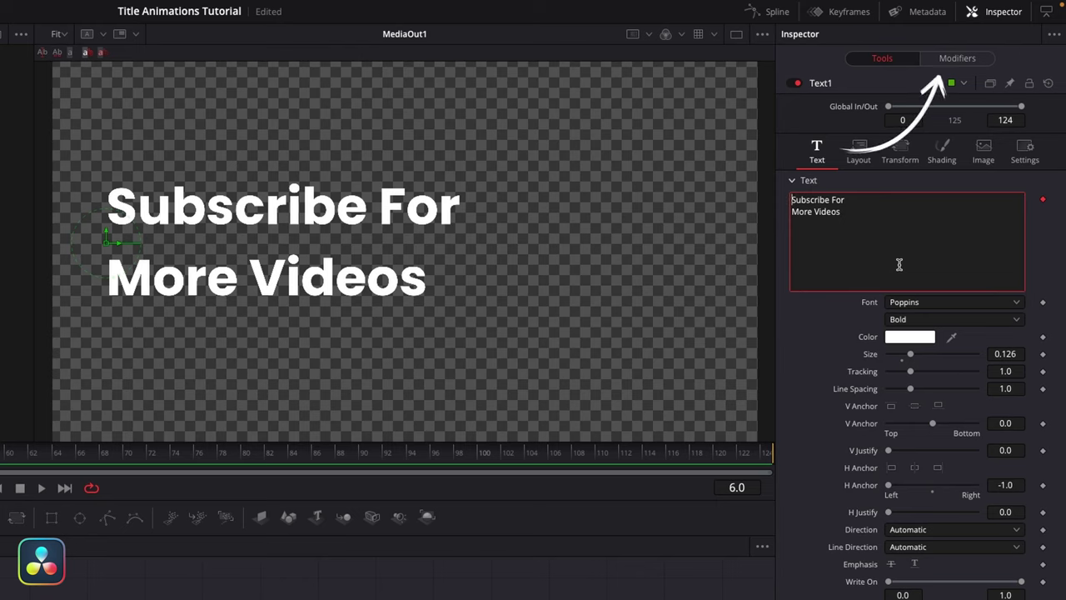
pyautogui.click(959, 59)
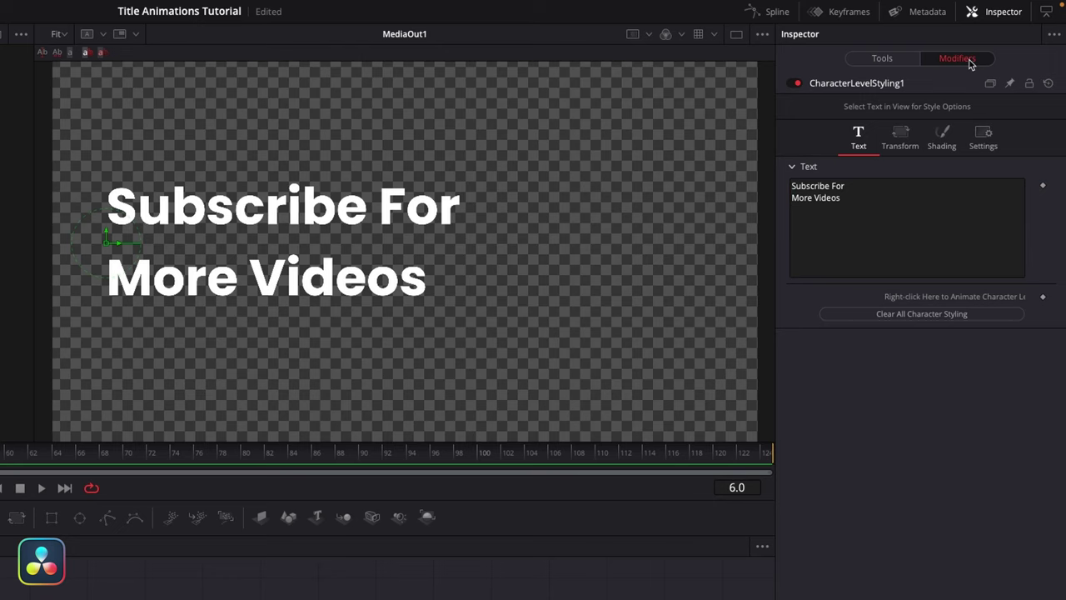
# Style only the word "Subscribe" as Poppins Black Italic in cyan.
pyautogui.moveTo(353, 148); pyautogui.dragTo(129, 231)
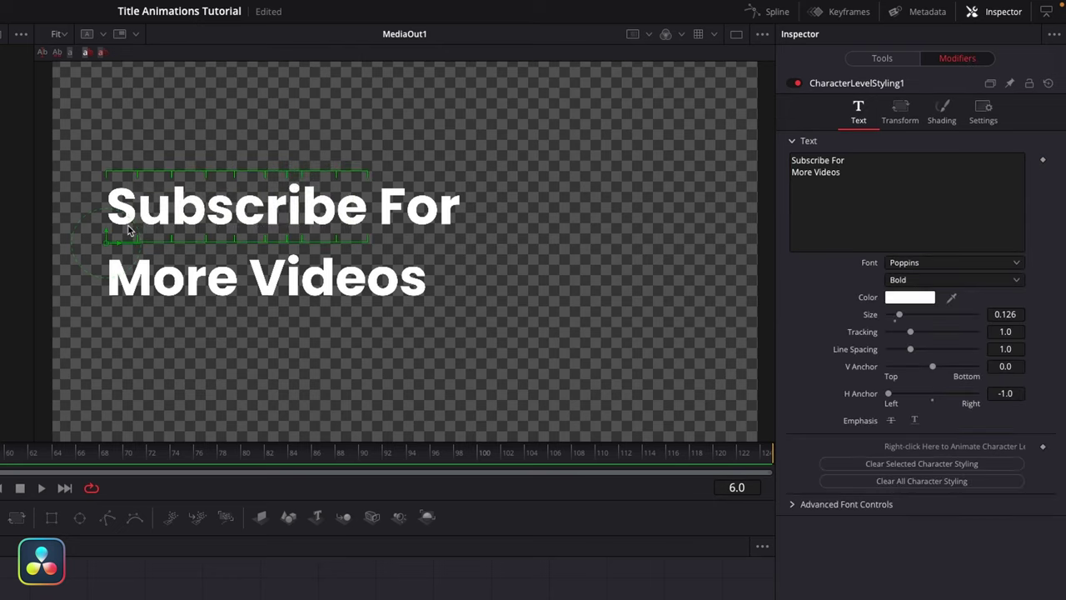
pyautogui.click(998, 282)
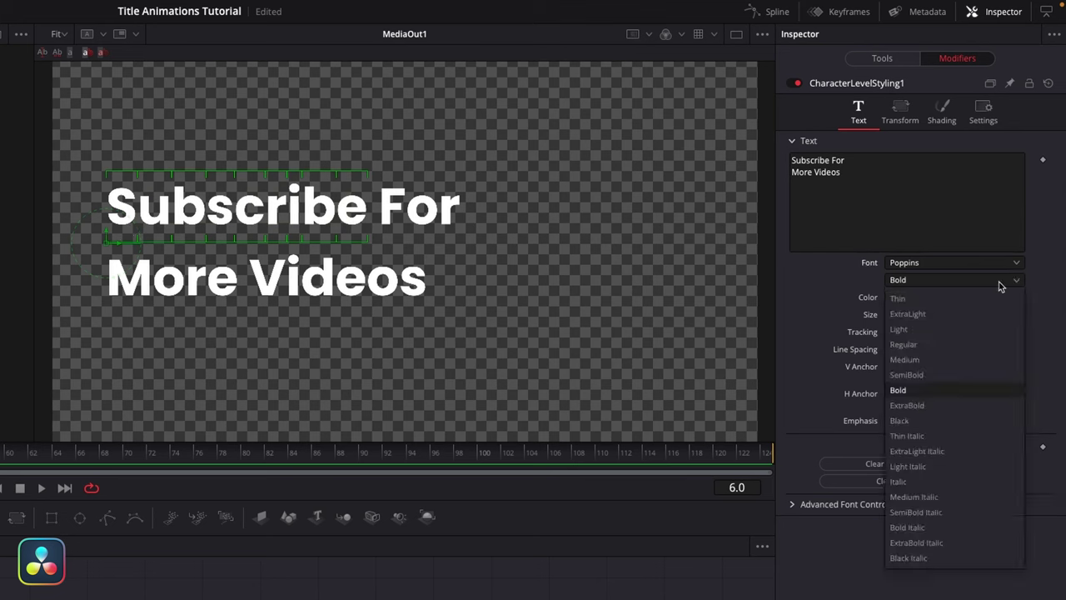
pyautogui.click(908, 558)
pyautogui.click(909, 296)
pyautogui.click(289, 452)
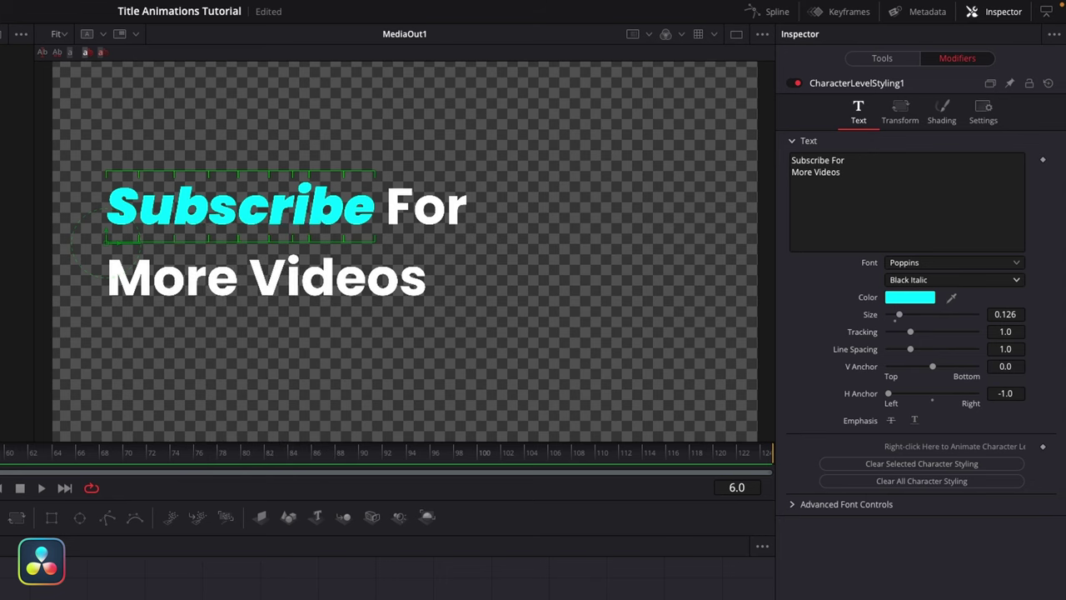
# Set the size of the "More Videos" line to 0.142 and adjust the line spacing of the "Subscribe For" line.
pyautogui.moveTo(513, 301); pyautogui.dragTo(89, 282)
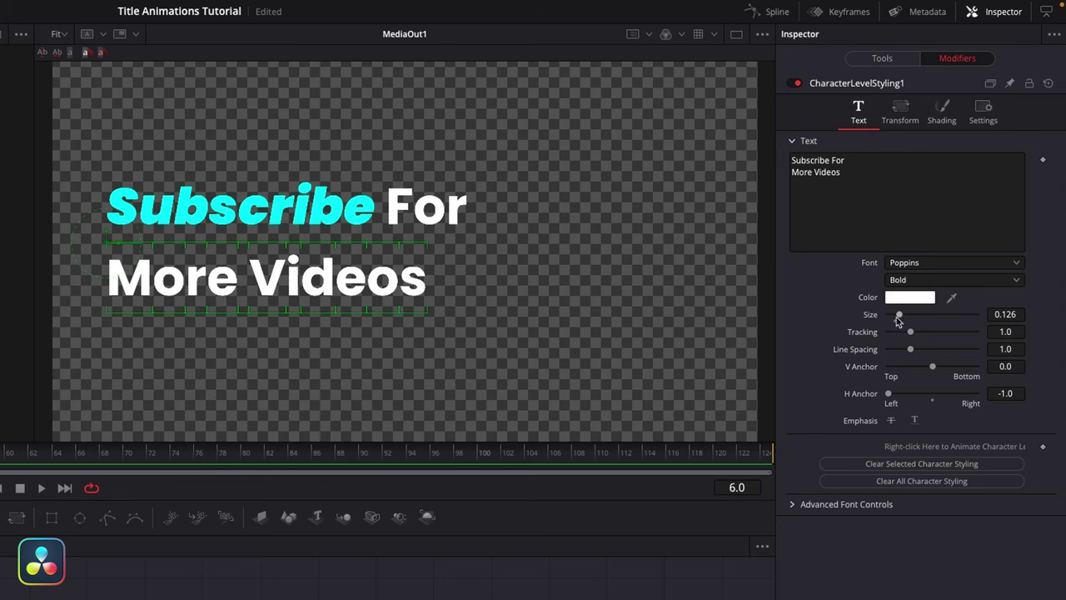
pyautogui.moveTo(899, 319); pyautogui.dragTo(902, 318)
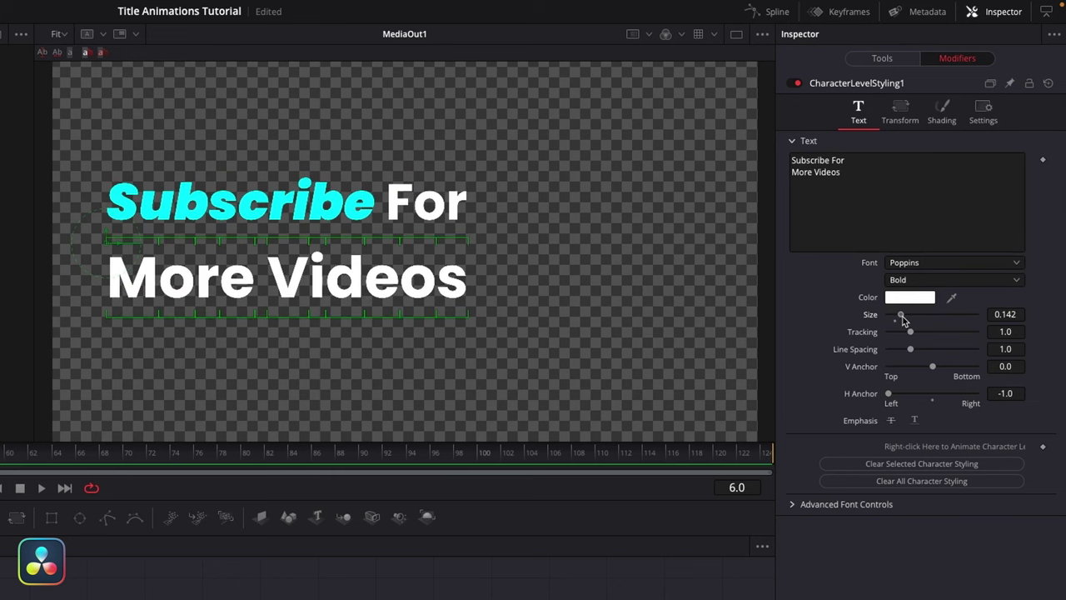
pyautogui.moveTo(550, 200); pyautogui.dragTo(96, 213)
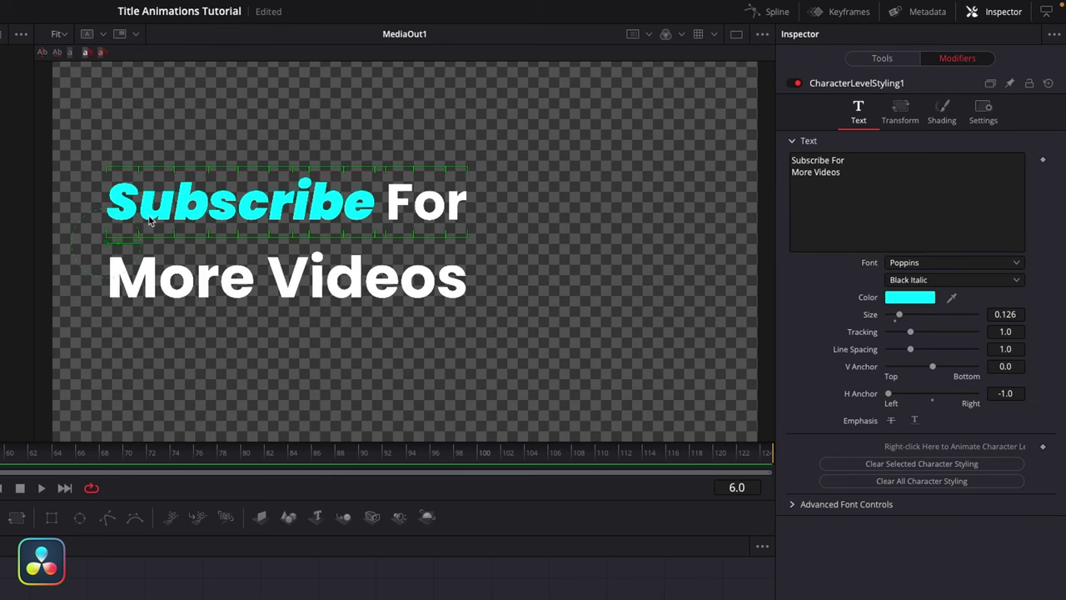
pyautogui.moveTo(1007, 351); pyautogui.dragTo(988, 351)
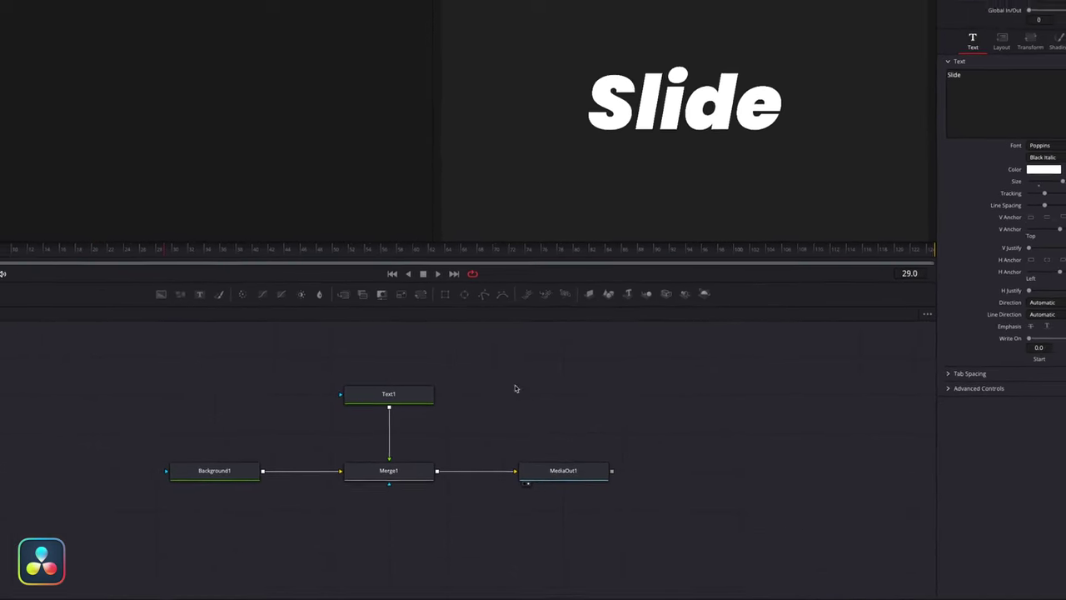
# Keyframe the "Slide" text's layout center from off-screen left at frame 0 to X 0.5, Y 0.5 at frame 30.
pyautogui.click(414, 395)
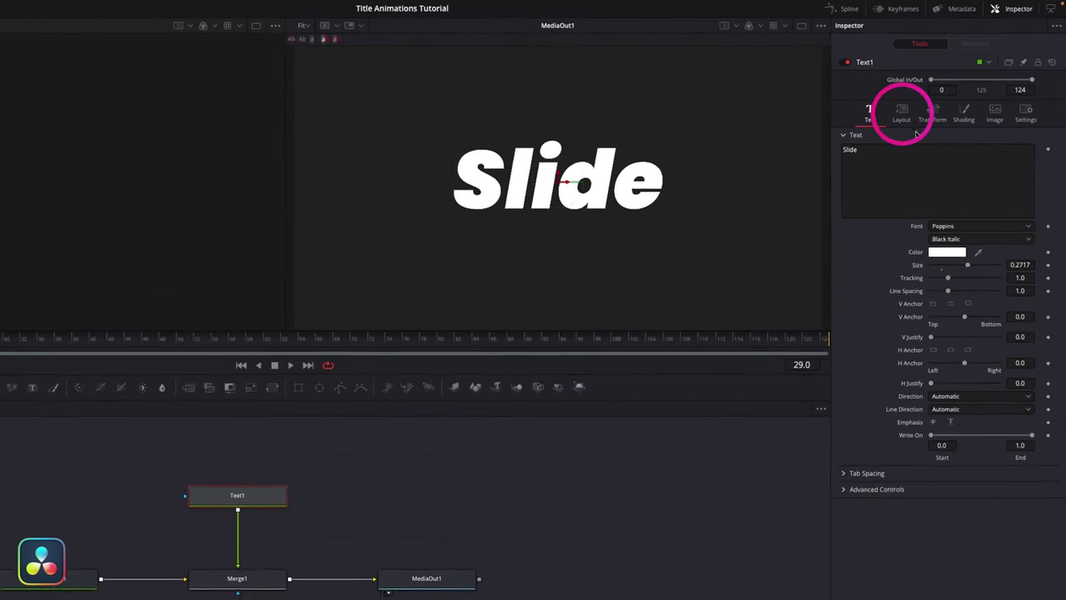
pyautogui.click(893, 127)
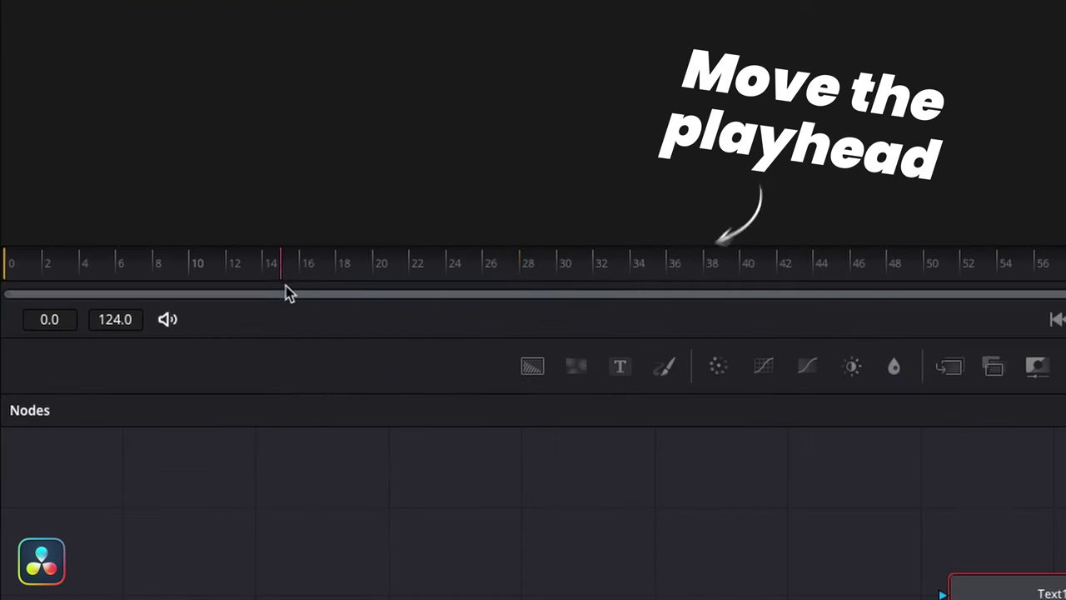
pyautogui.moveTo(285, 288); pyautogui.dragTo(561, 281)
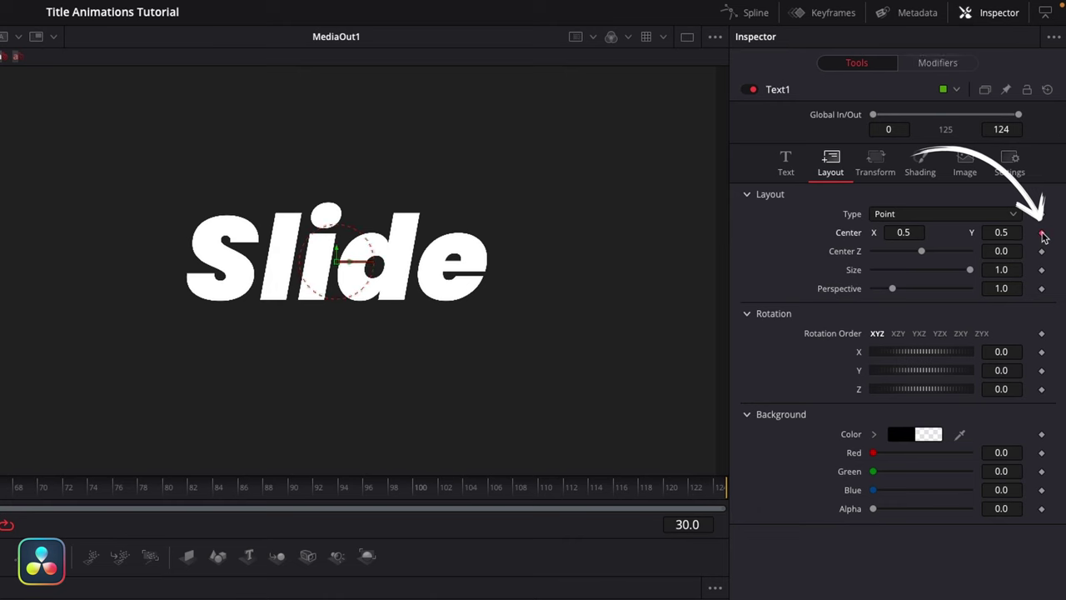
pyautogui.click(1041, 233)
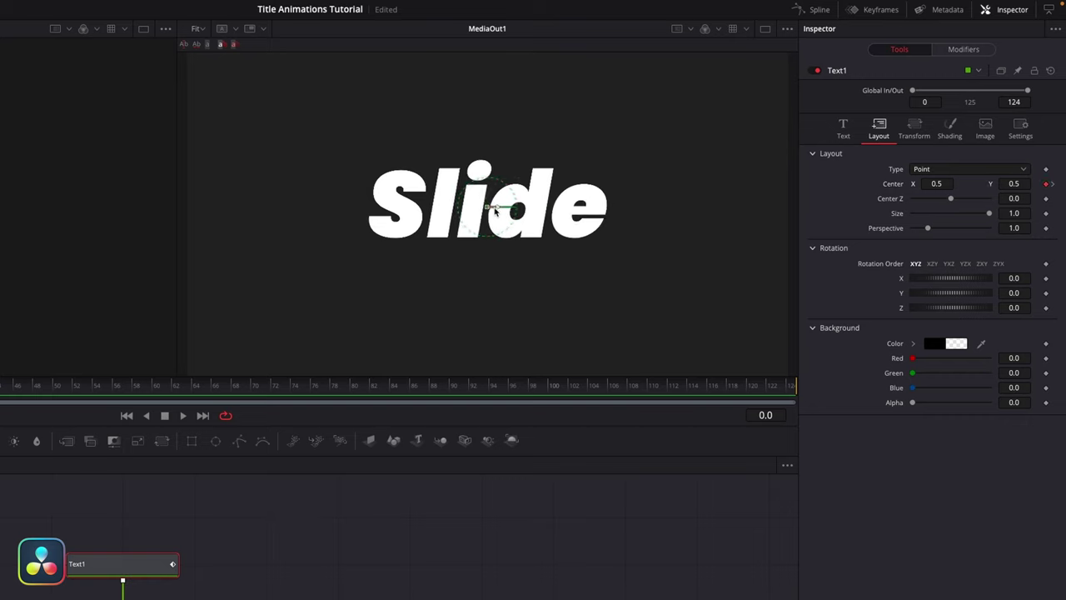
pyautogui.moveTo(495, 210); pyautogui.dragTo(82, 229)
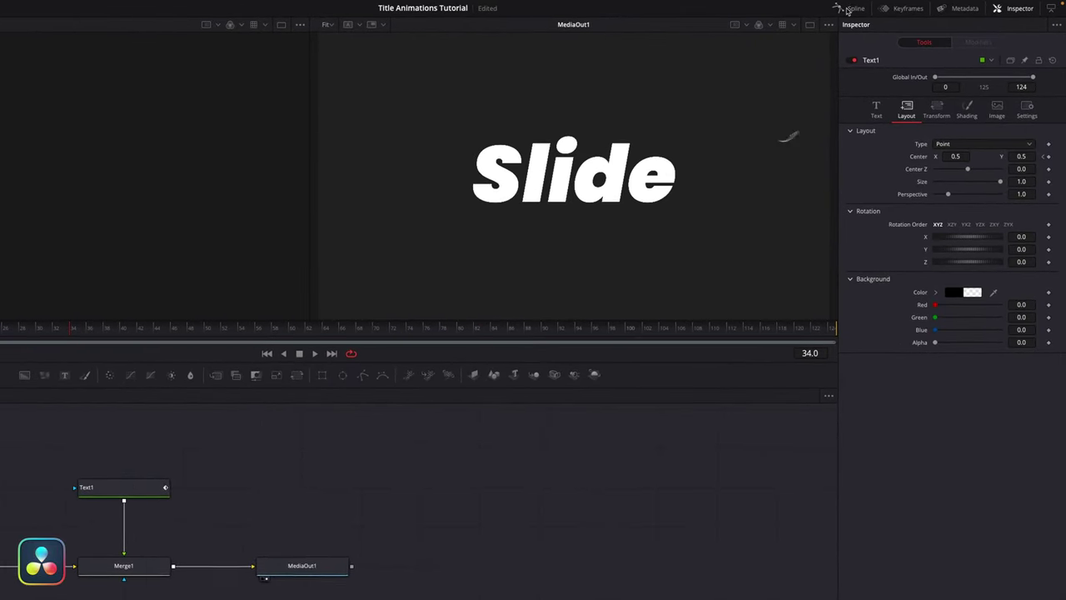
# Apply the Out Back Cubic ease to both displacement keyframes of the "Slide" text in the spline editor and preview the motion.
pyautogui.click(850, 8)
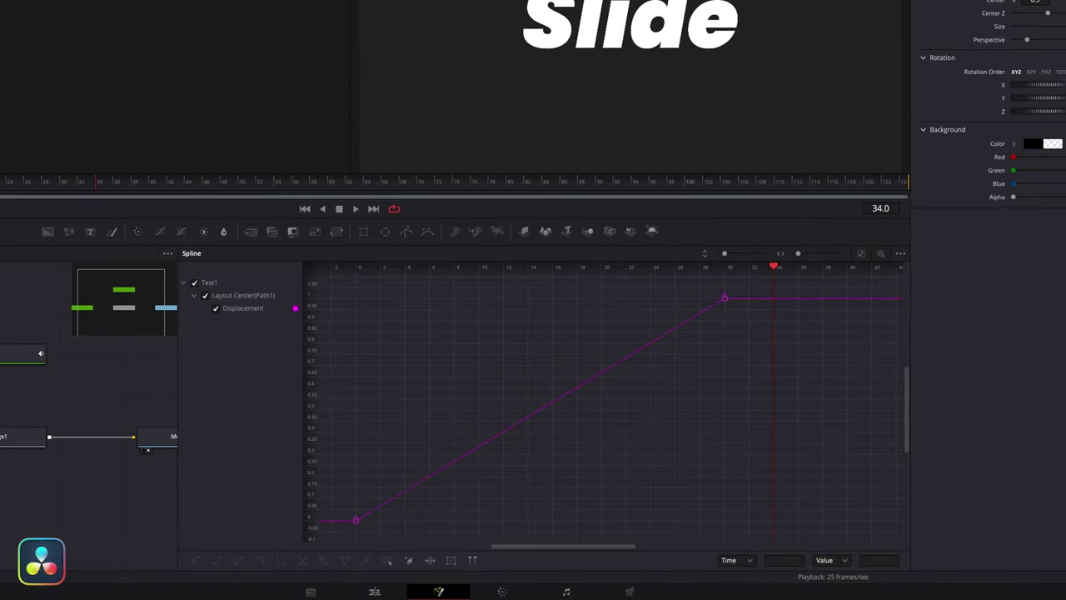
pyautogui.hotkey('ctrl', 'a')
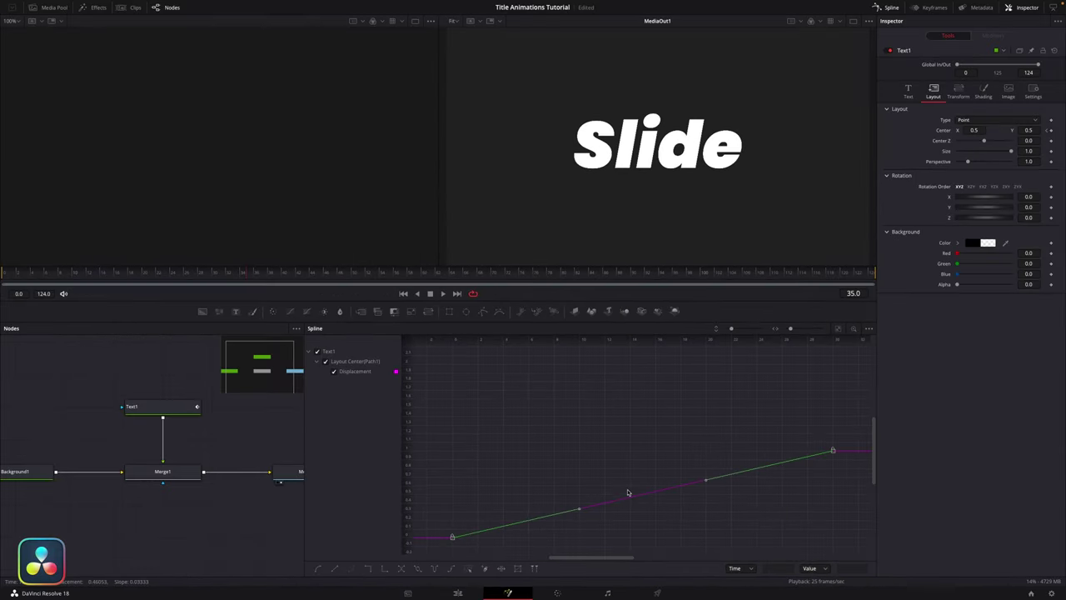
pyautogui.moveTo(862, 428); pyautogui.dragTo(429, 553)
pyautogui.rightClick(650, 512)
pyautogui.moveTo(699, 318)
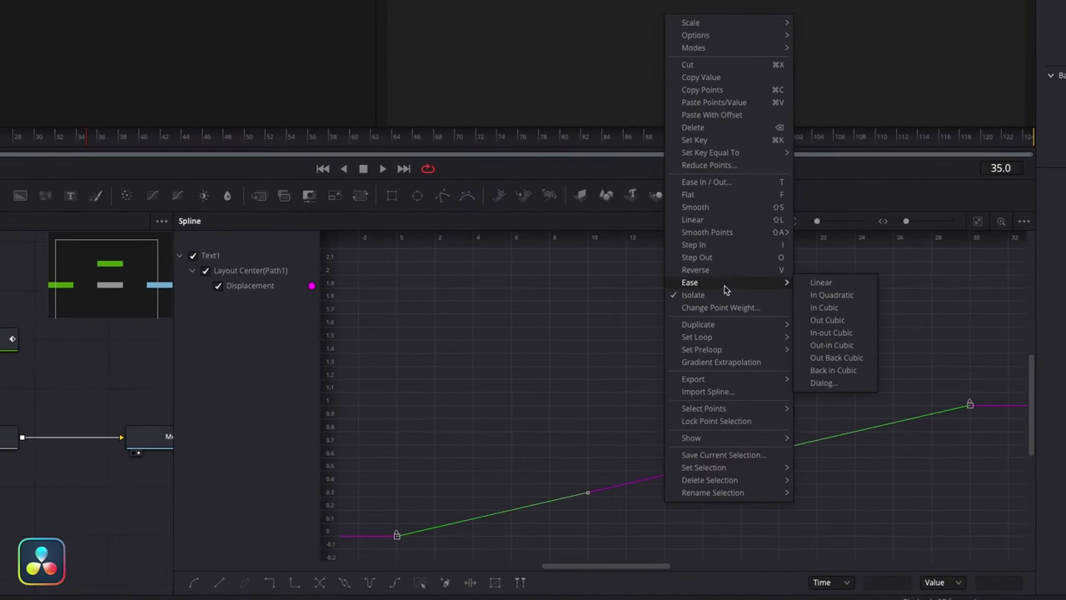
pyautogui.click(830, 357)
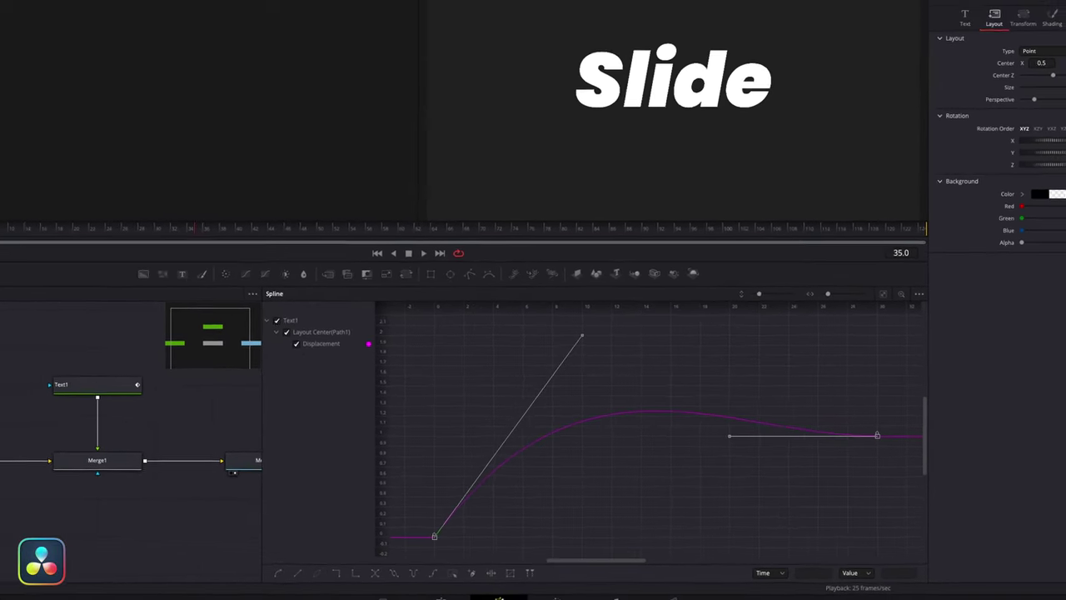
pyautogui.press('space')
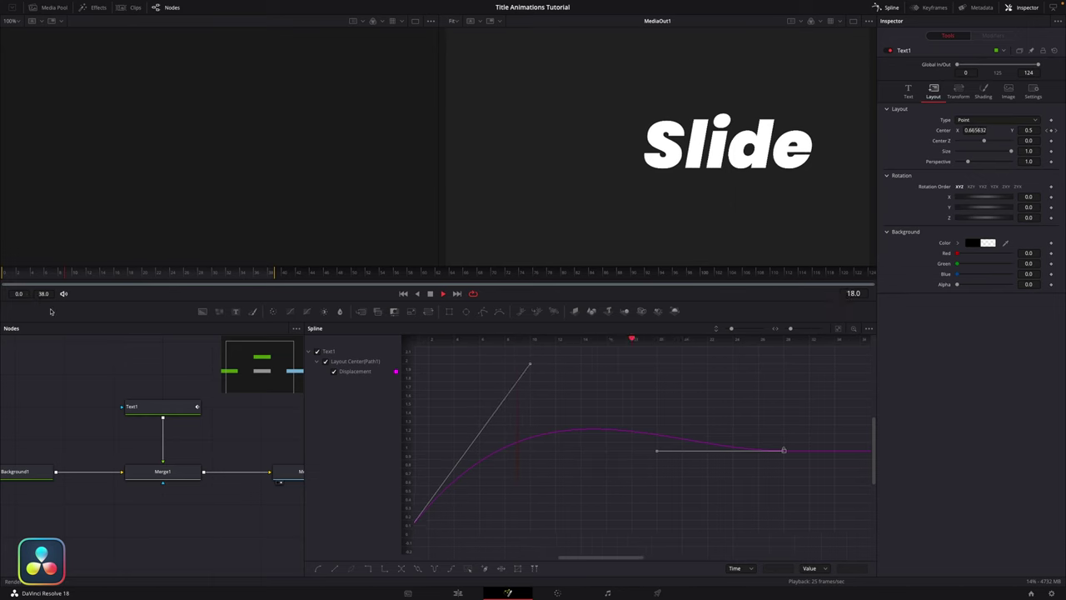
pyautogui.press('space')
# Lower the curve handle of the first displacement keyframe to reduce the slide's overshoot, and play the animation back.
pyautogui.click(528, 476)
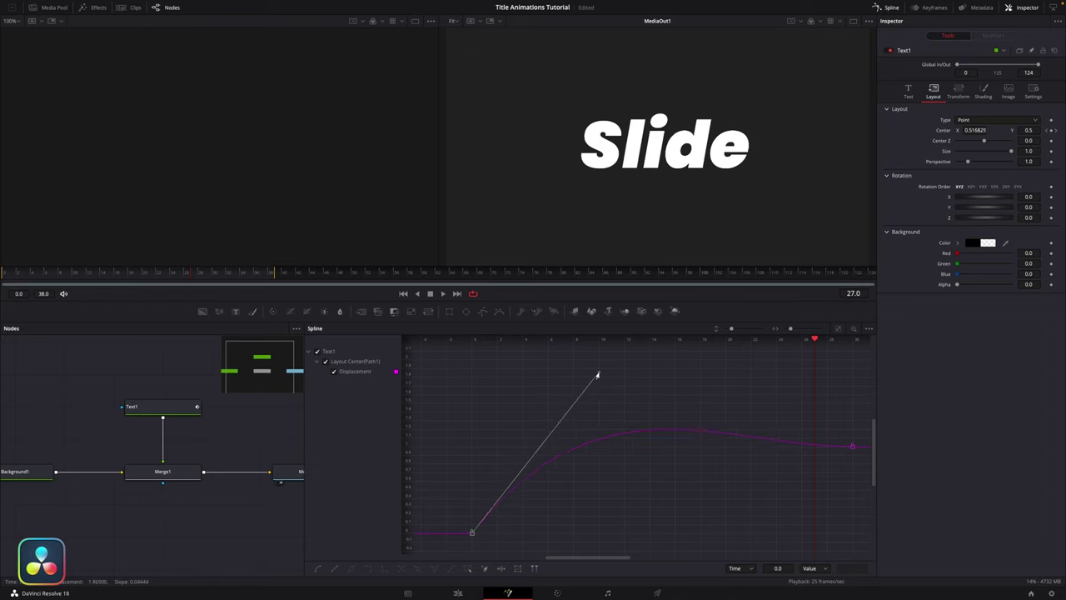
pyautogui.moveTo(597, 375); pyautogui.dragTo(597, 411)
pyautogui.press('space')
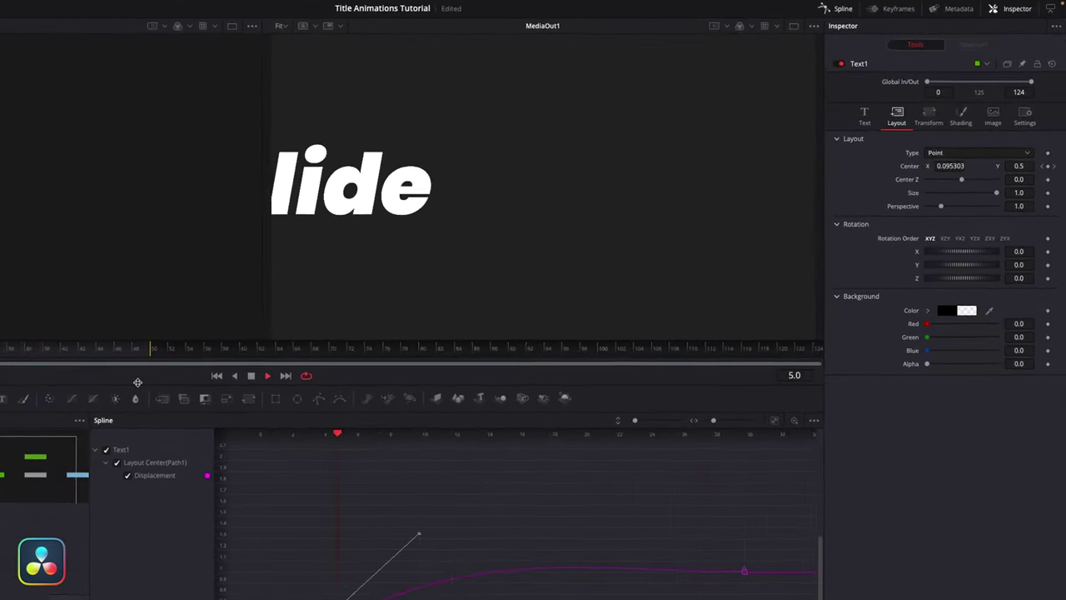
pyautogui.press('space')
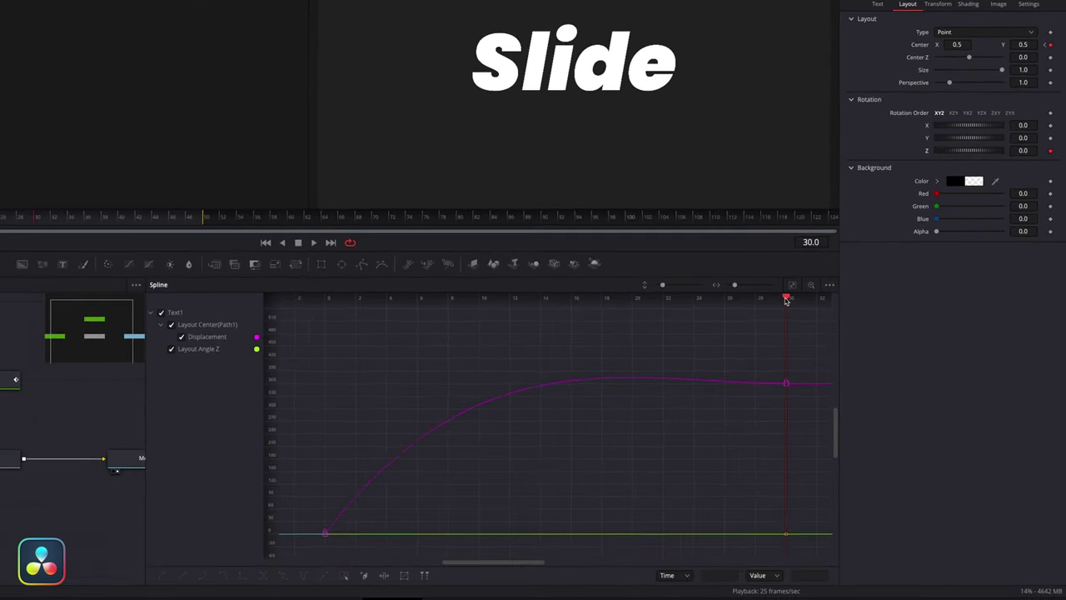
# Keyframe the "Slide" text's Z rotation to -10.0 at frame 20 and 0.0 at frame 0.
pyautogui.moveTo(778, 303); pyautogui.dragTo(631, 317)
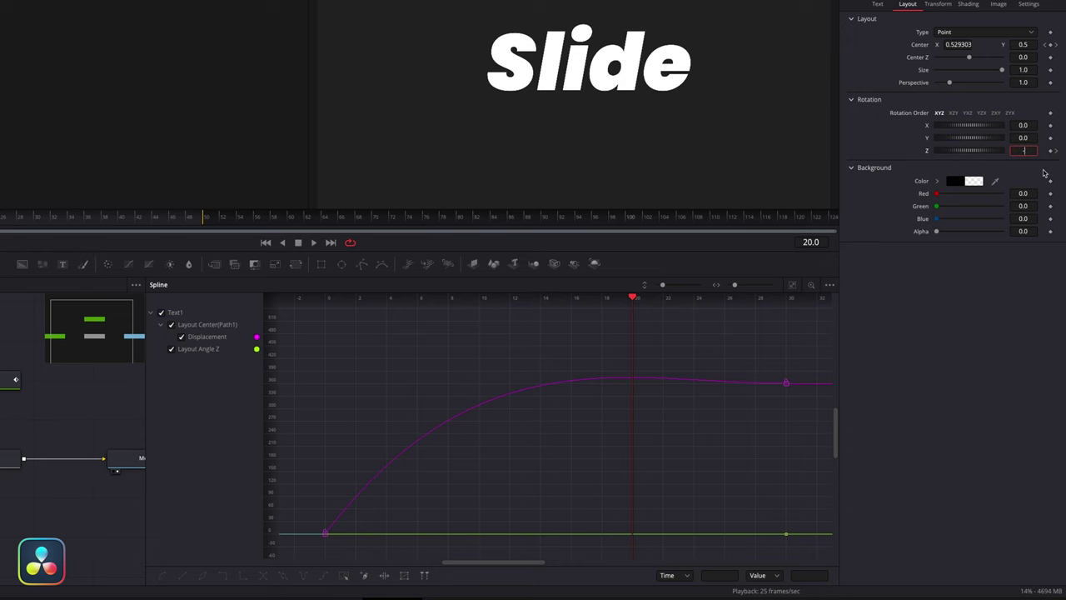
pyautogui.press('Tab')
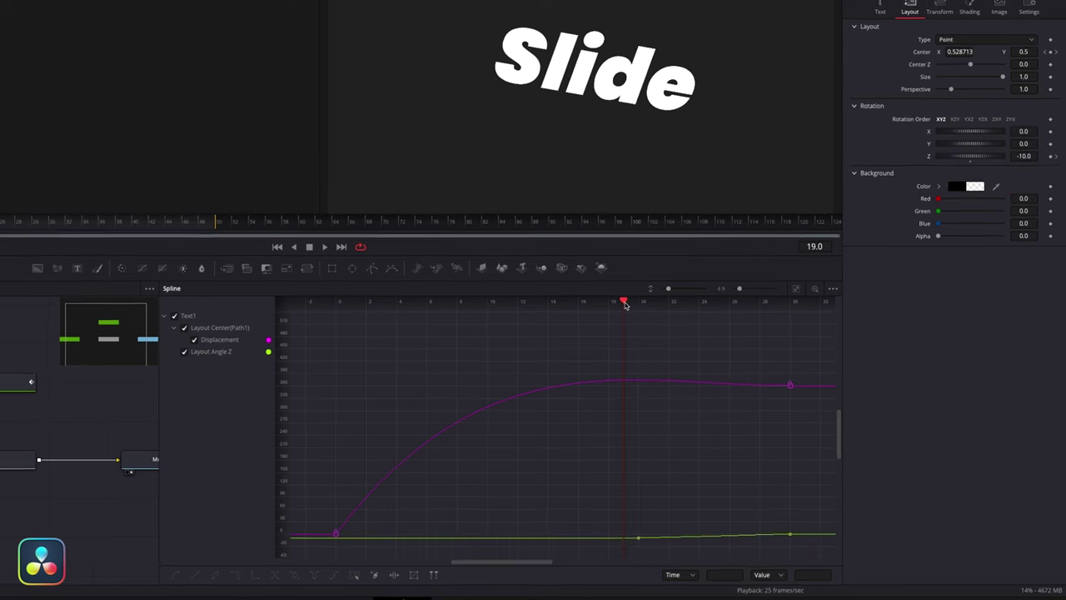
pyautogui.moveTo(633, 345); pyautogui.dragTo(320, 347)
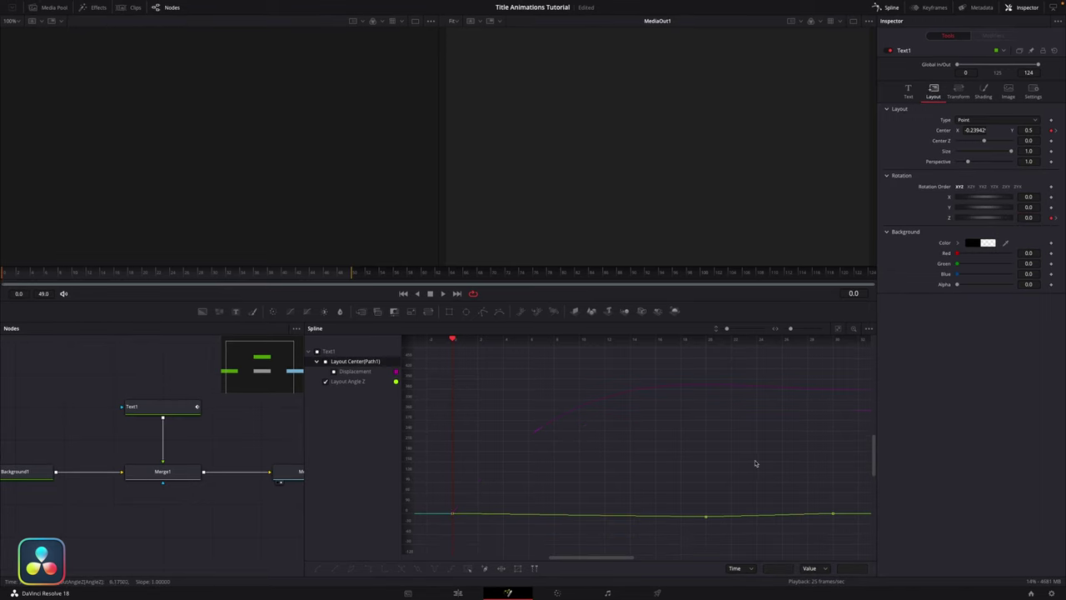
# Flatten the Layout Angle Z keyframes for smooth easing and show the Layout Center curve again.
pyautogui.moveTo(496, 534); pyautogui.dragTo(496, 533)
pyautogui.press('f')
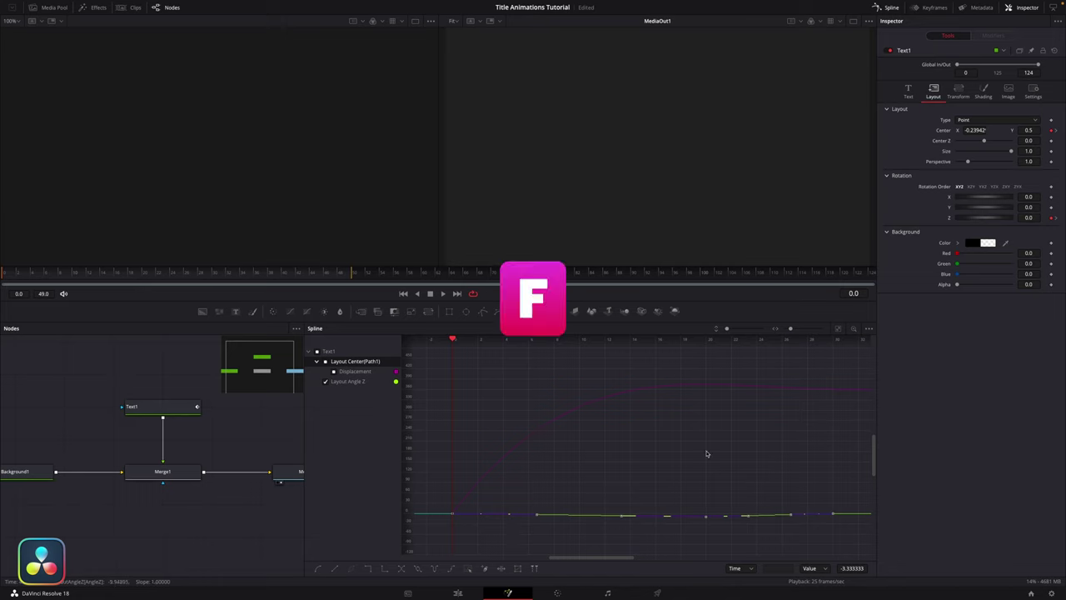
pyautogui.click(326, 361)
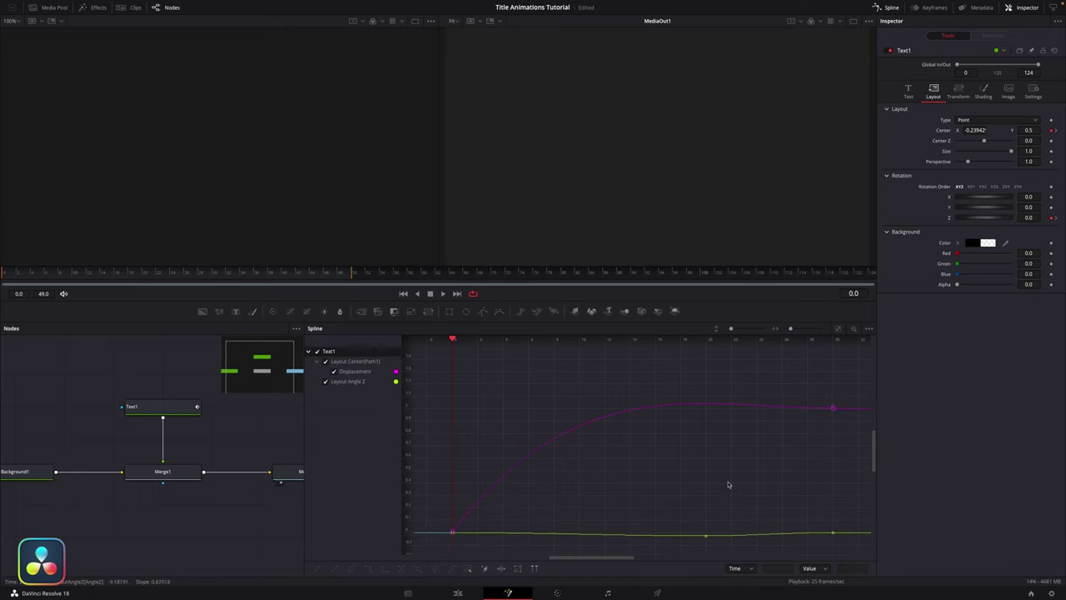
# Play back the slide animation and enable Motion Blur for the "Slide" text.
pyautogui.press('space')
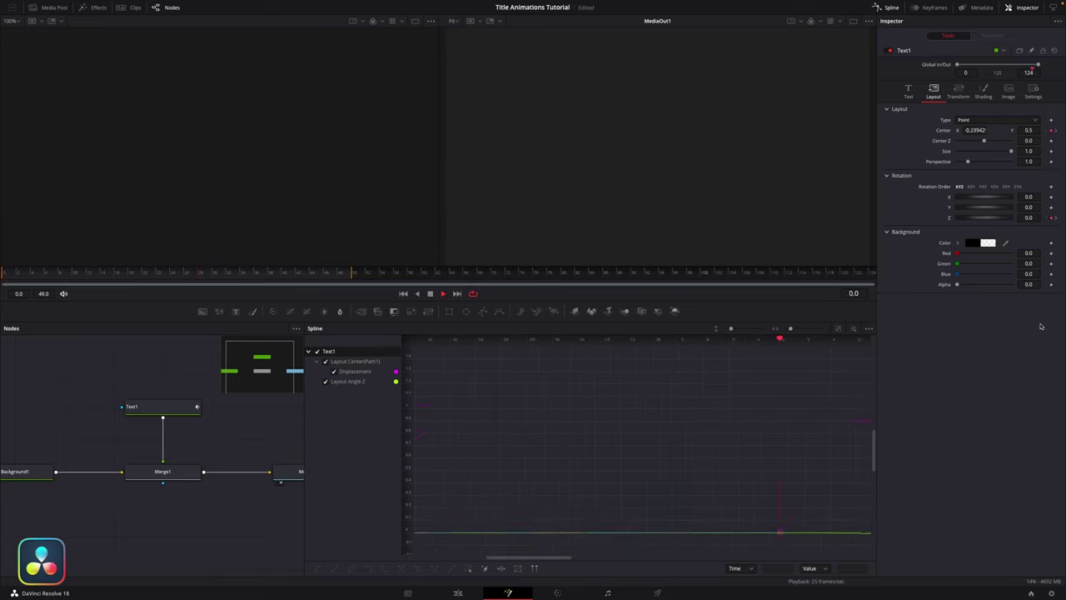
pyautogui.click(1032, 90)
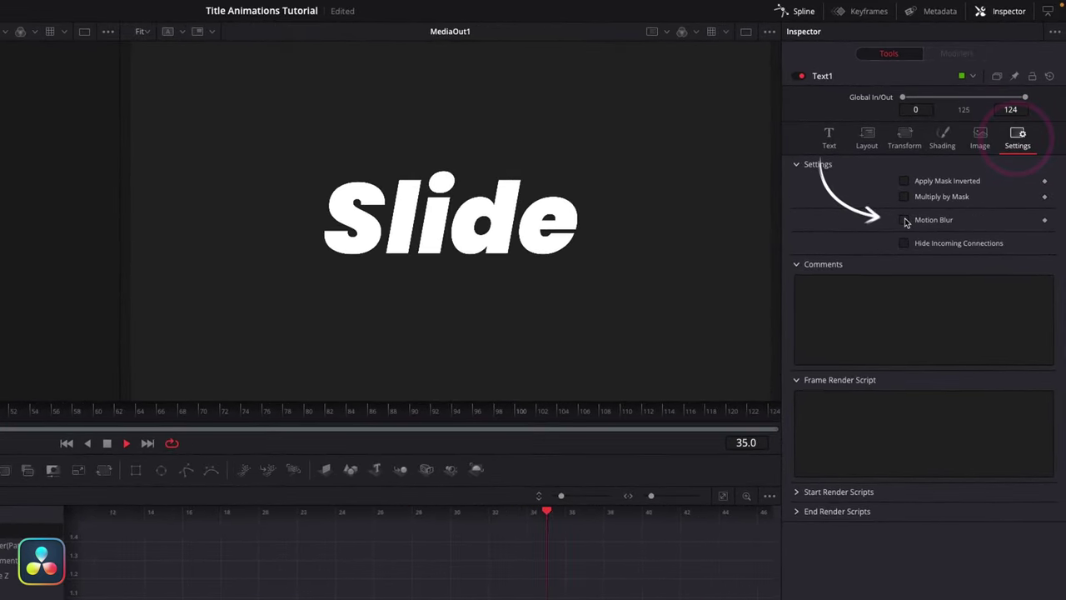
pyautogui.click(904, 220)
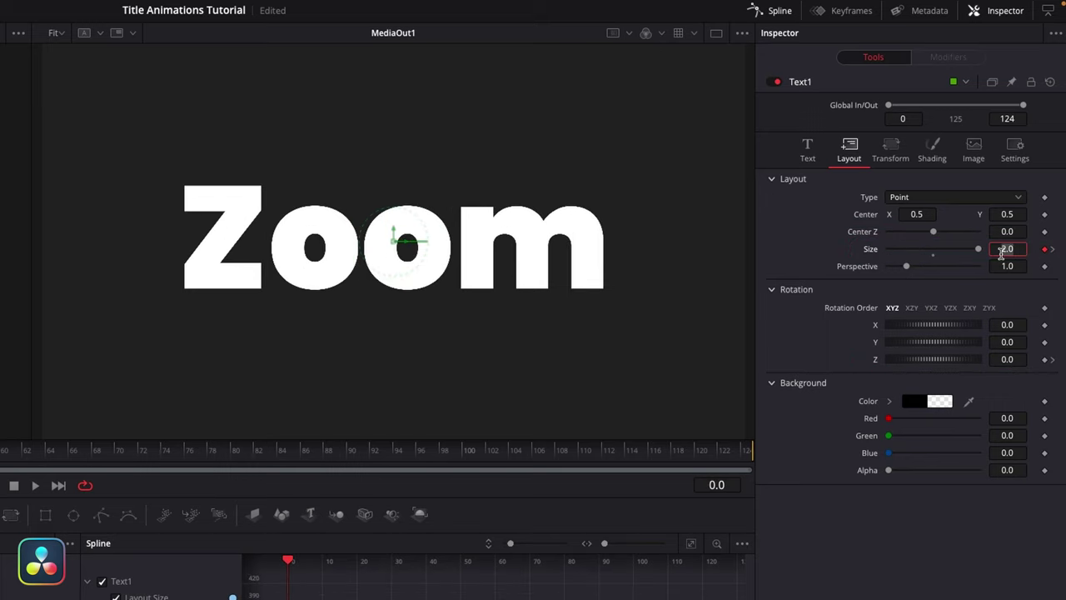
# Set the "Zoom" text's layout size to 4.0 and its Z rotation to -12.8 at frame 0.
pyautogui.press('Tab')
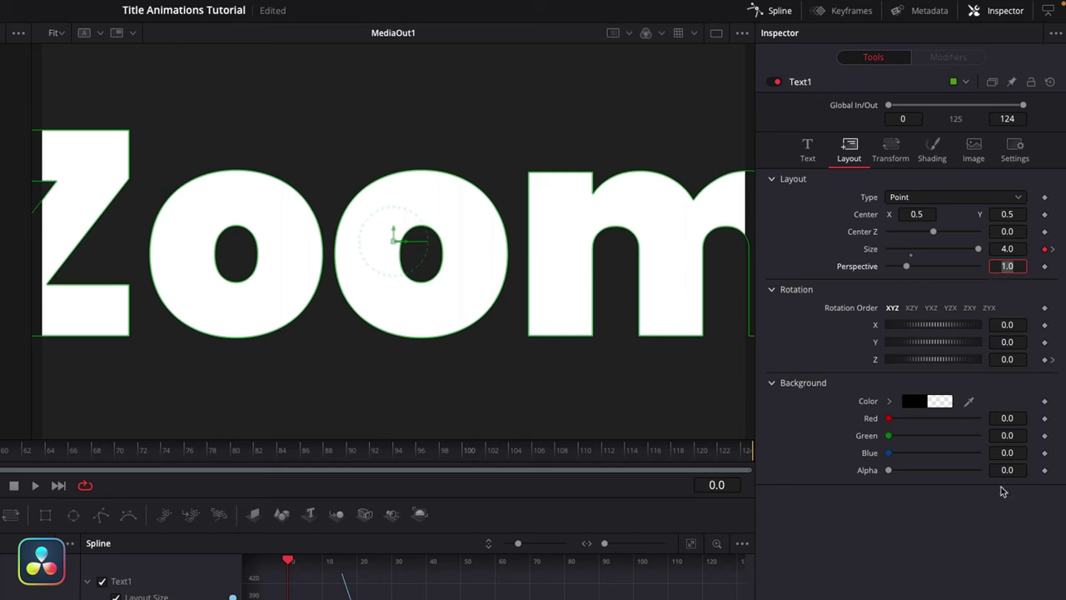
pyautogui.moveTo(941, 359); pyautogui.dragTo(931, 361)
# Apply the Out Back Cubic ease to all size and Z rotation keyframes of the "Zoom" text and enable its Motion Blur.
pyautogui.moveTo(573, 408); pyautogui.dragTo(372, 242)
pyautogui.rightClick(515, 377)
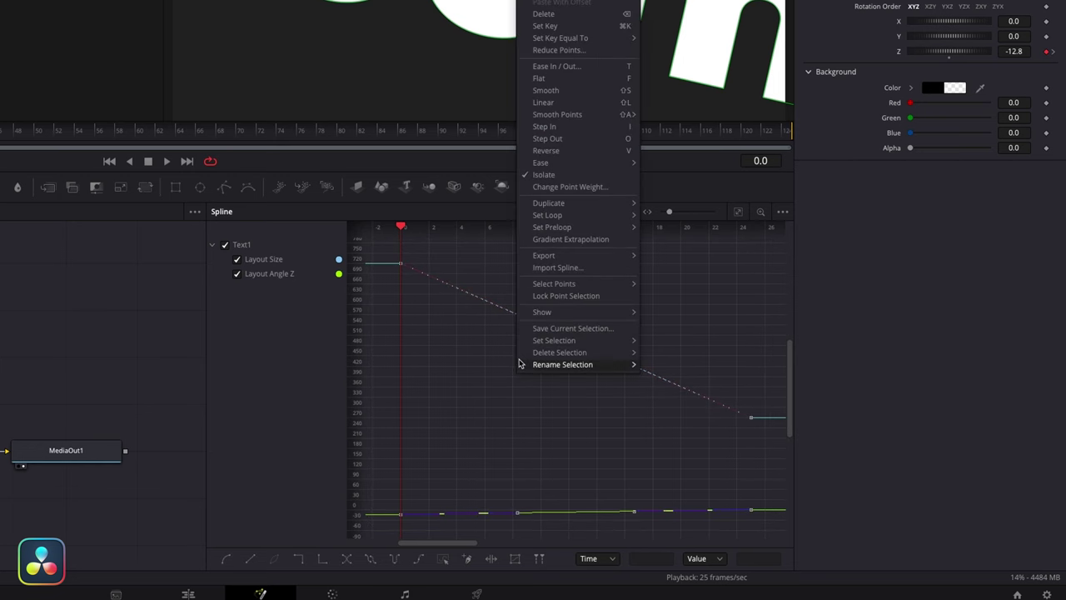
pyautogui.moveTo(554, 165)
pyautogui.click(666, 224)
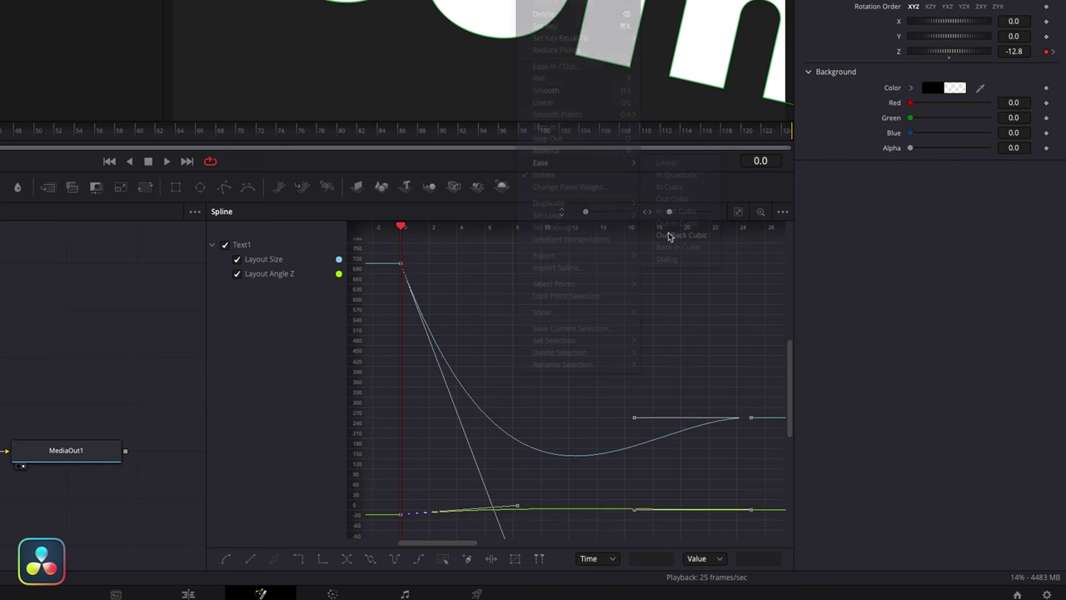
pyautogui.click(1014, 150)
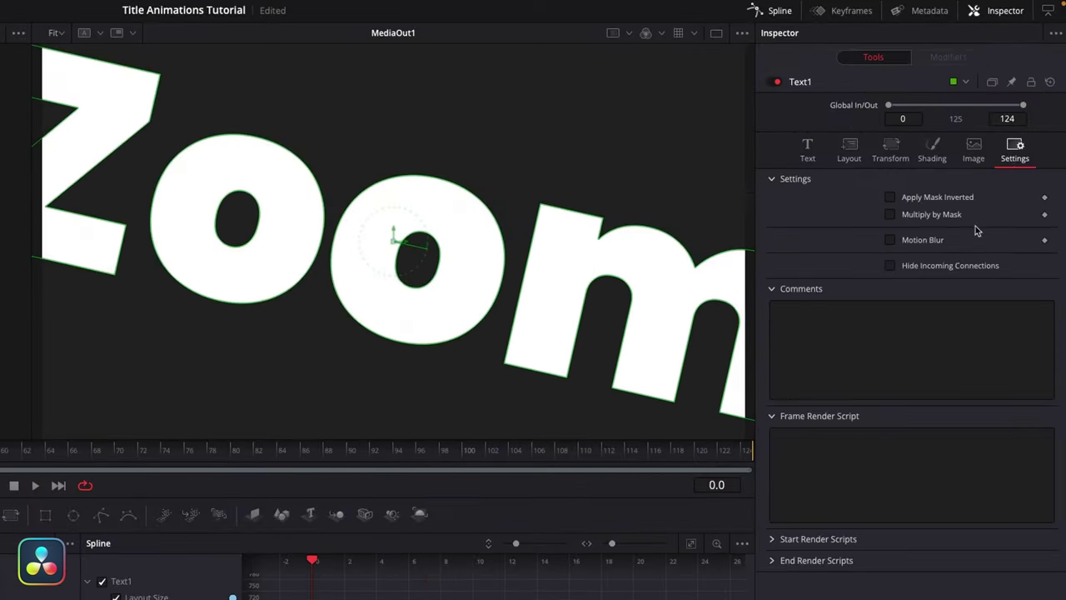
pyautogui.click(890, 240)
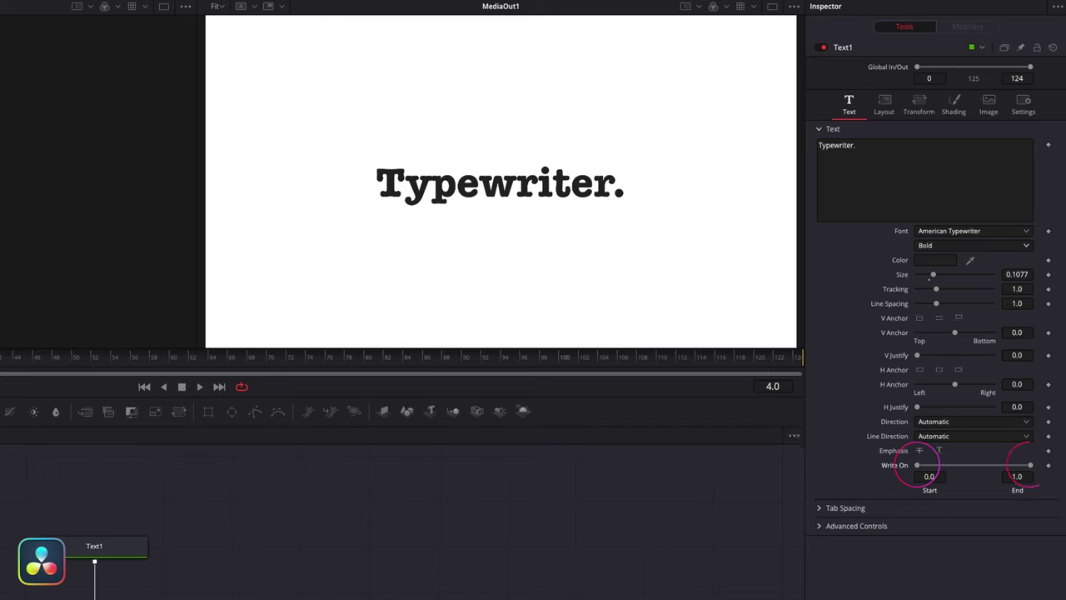
# Keyframe the "Typewriter." text's Write On end from 0.0 at frame 0 to fully written at frame 25.
pyautogui.moveTo(1016, 475); pyautogui.dragTo(861, 477)
pyautogui.moveTo(1030, 465); pyautogui.dragTo(941, 467)
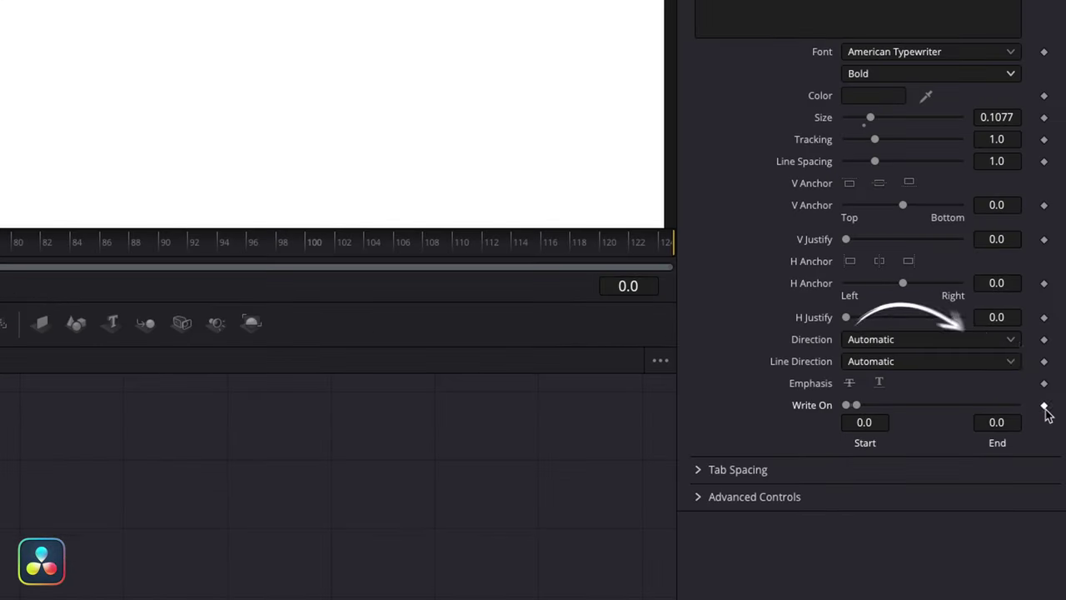
pyautogui.click(1044, 405)
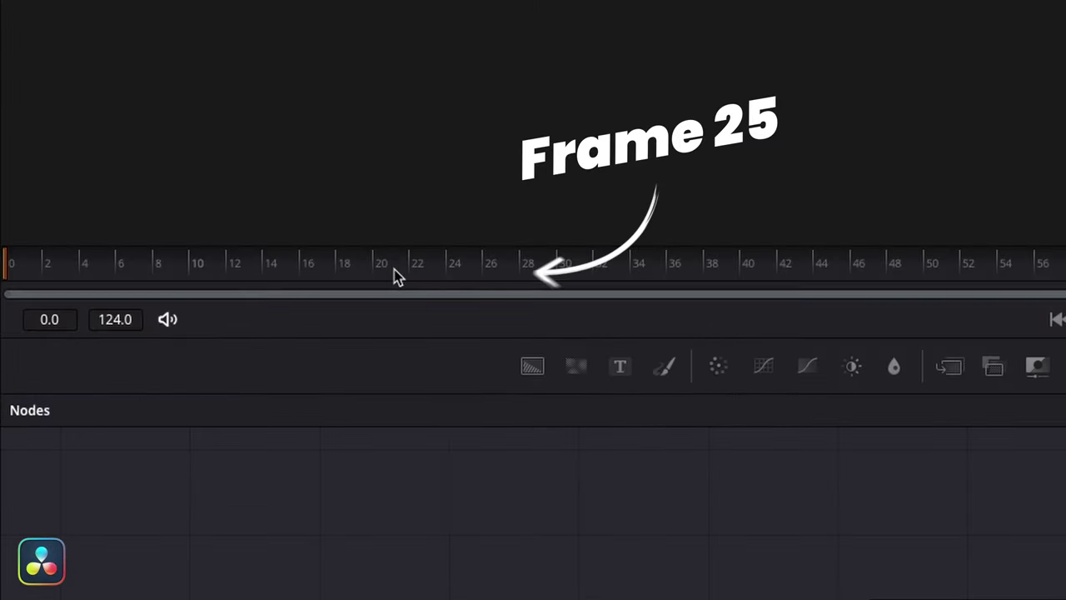
pyautogui.click(466, 270)
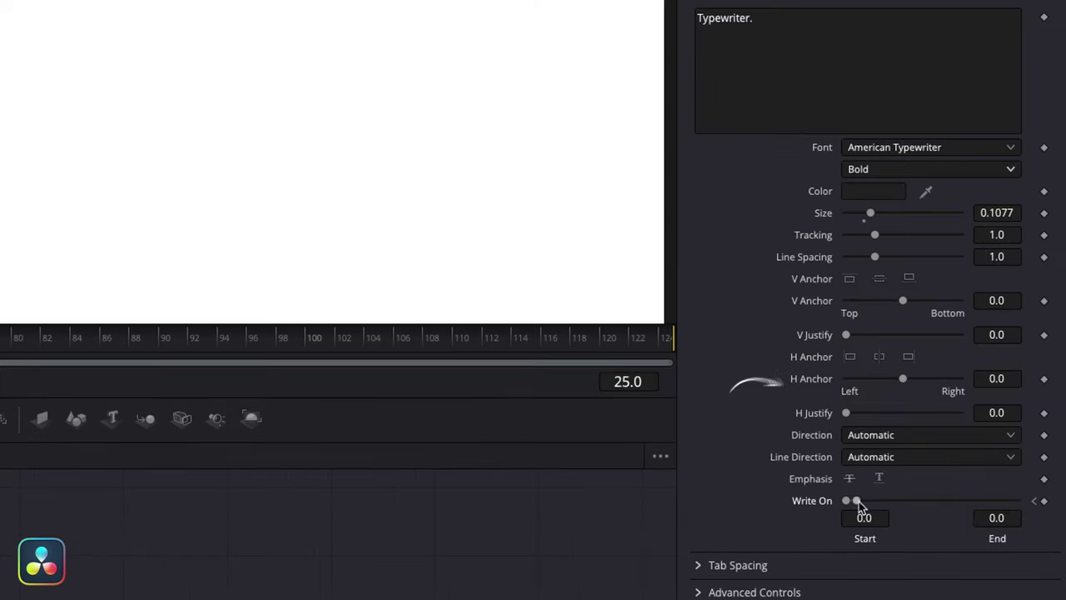
pyautogui.moveTo(846, 501); pyautogui.dragTo(1017, 500)
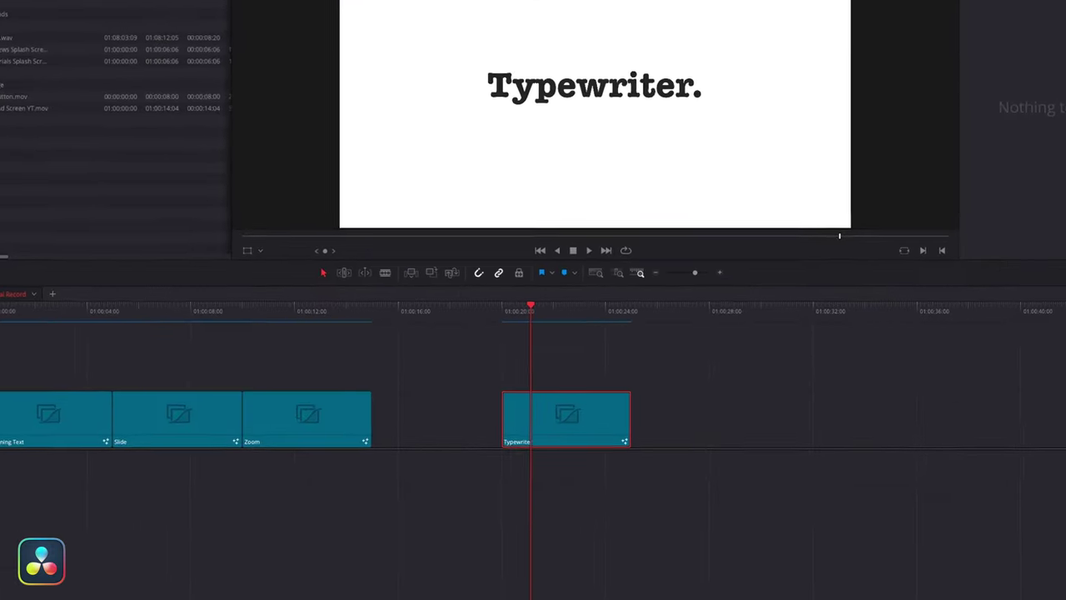
# Place the keyboard typing sound effect beneath the start of the Typewriter clip on the edit timeline and scrub through it.
pyautogui.moveTo(119, 33); pyautogui.dragTo(485, 477)
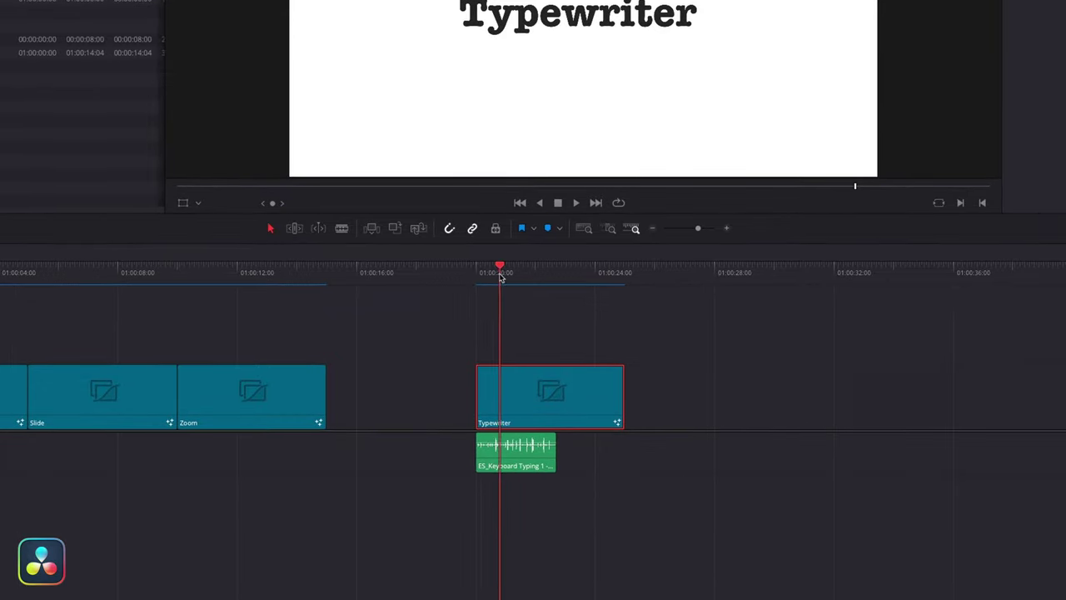
pyautogui.moveTo(500, 277); pyautogui.dragTo(496, 277)
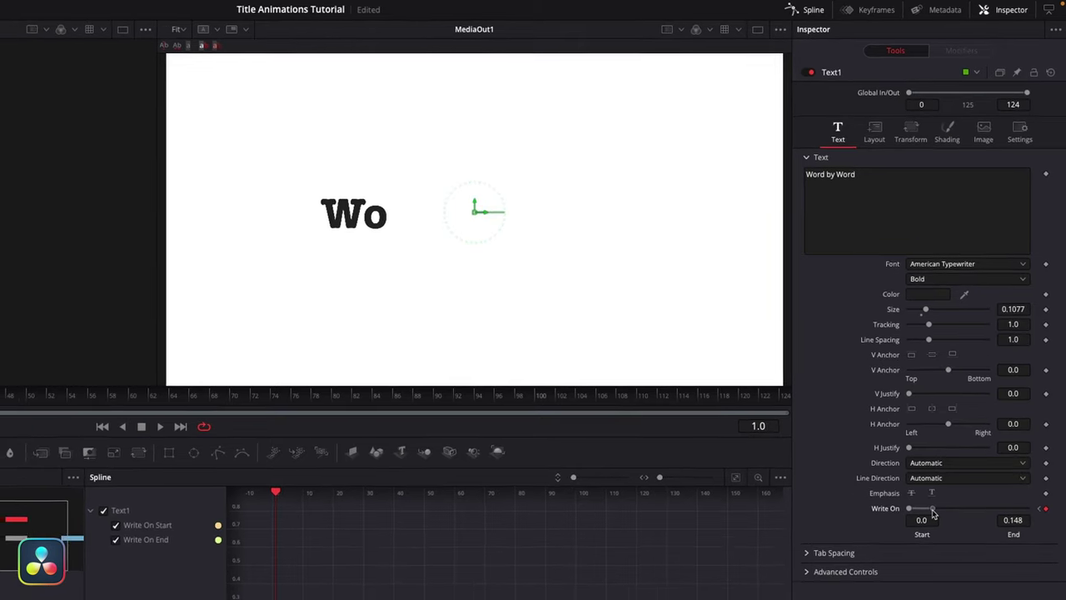
# Keyframe the "Word by Word" text's Write On end at 0.301 for the first word, extend it over the second word at frame 16, and preview.
pyautogui.moveTo(927, 507); pyautogui.dragTo(942, 507)
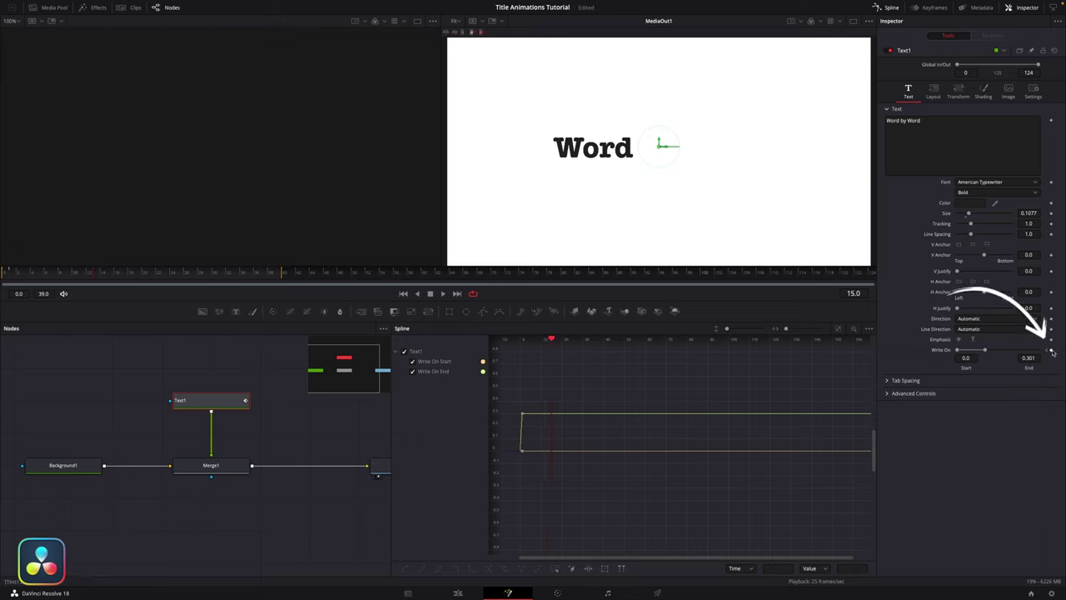
pyautogui.click(109, 275)
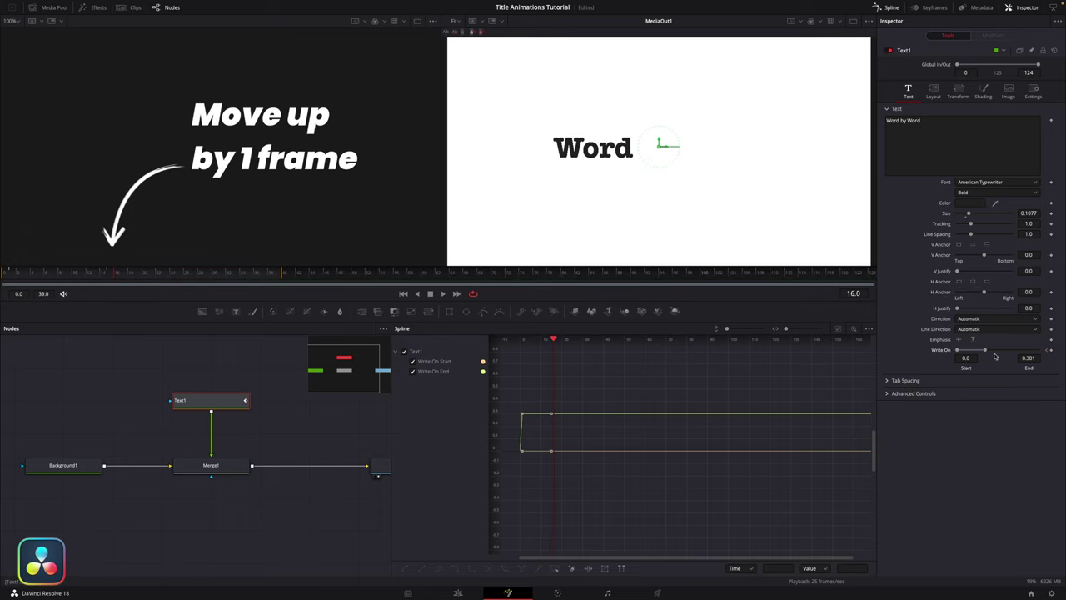
pyautogui.moveTo(990, 351); pyautogui.dragTo(1005, 354)
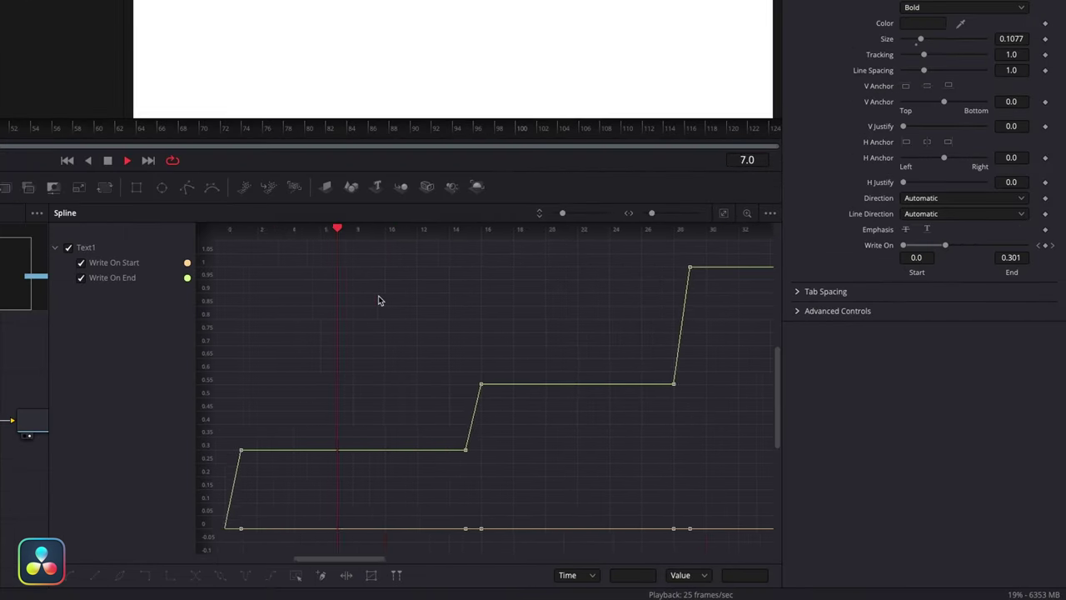
pyautogui.press('space')
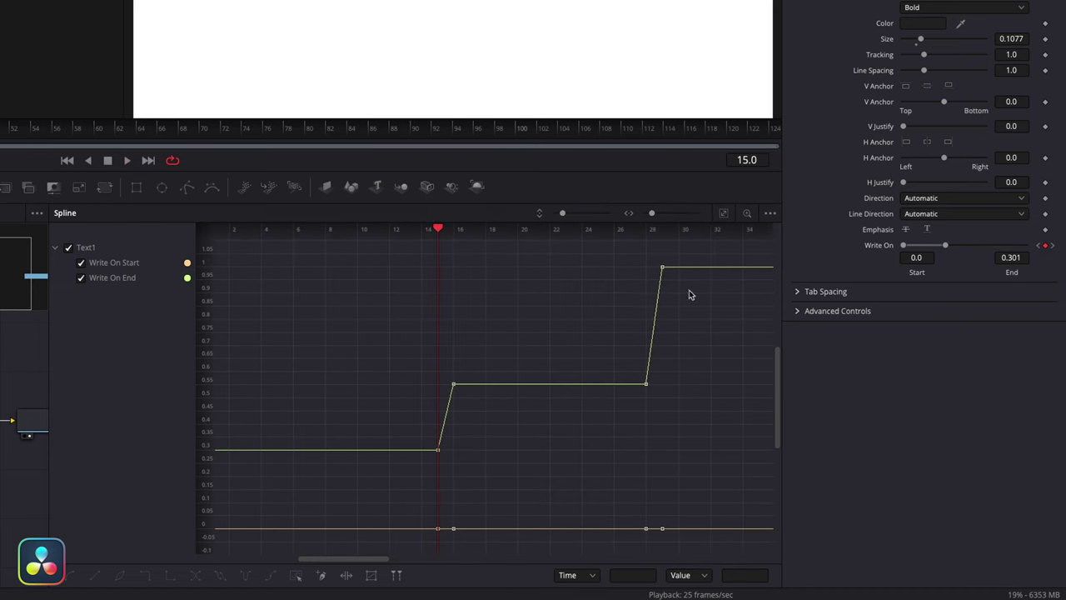
pyautogui.press('space')
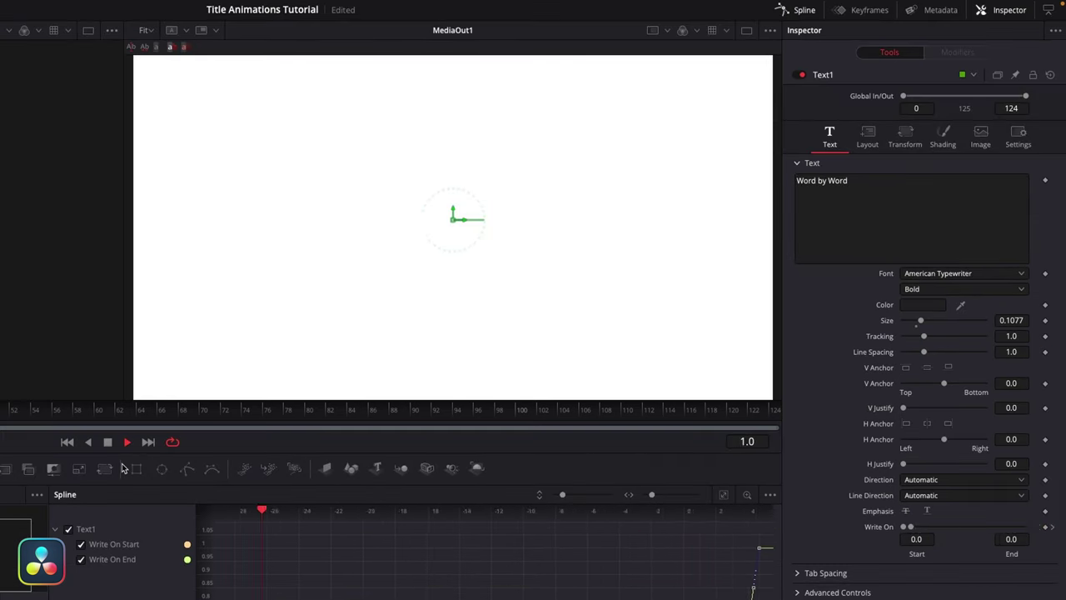
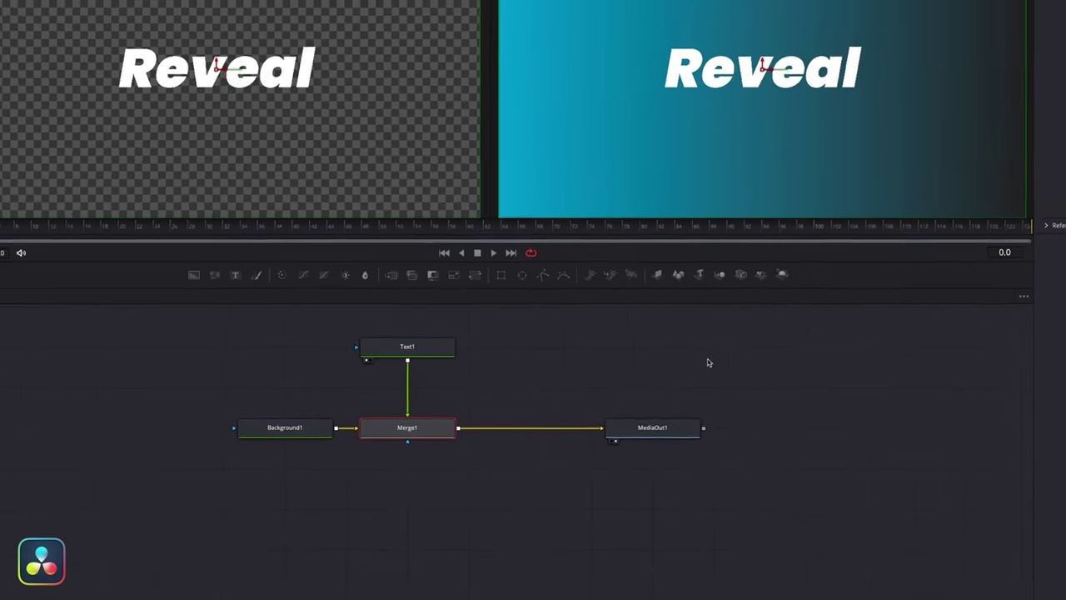
# Move the Text1 node beneath Merge1 to clear the space above the Background1 and Merge1 nodes.
pyautogui.click(287, 430)
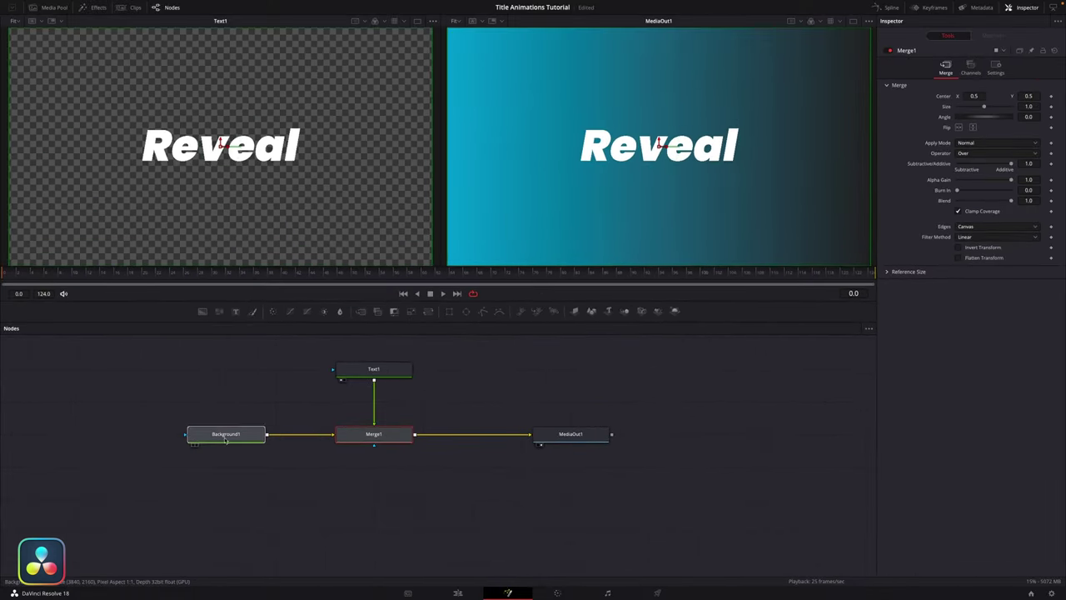
pyautogui.click(233, 441)
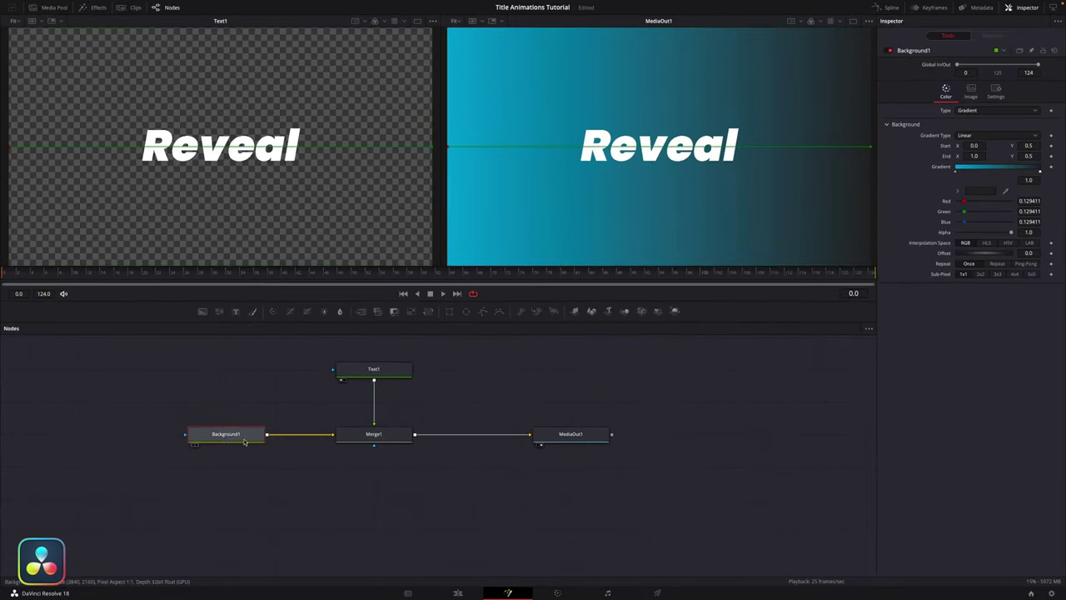
pyautogui.moveTo(375, 379); pyautogui.dragTo(381, 508)
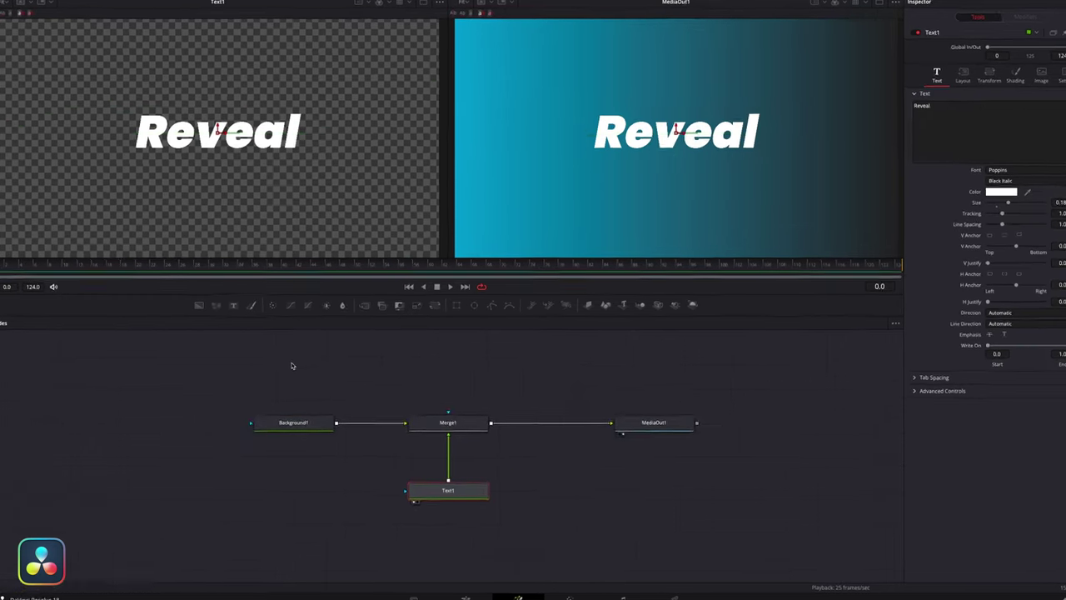
# Add a Rectangle mask to Background1 and size it to about 0.45 wide by 0.30 high around the "Reveal" text.
pyautogui.moveTo(482, 285); pyautogui.dragTo(319, 333)
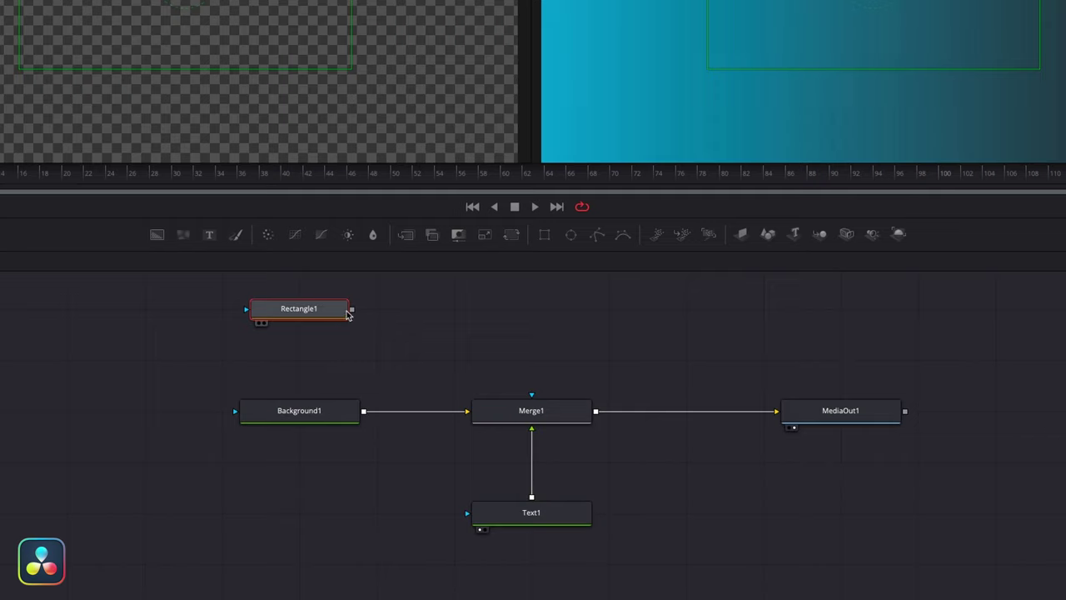
pyautogui.moveTo(353, 313); pyautogui.dragTo(279, 415)
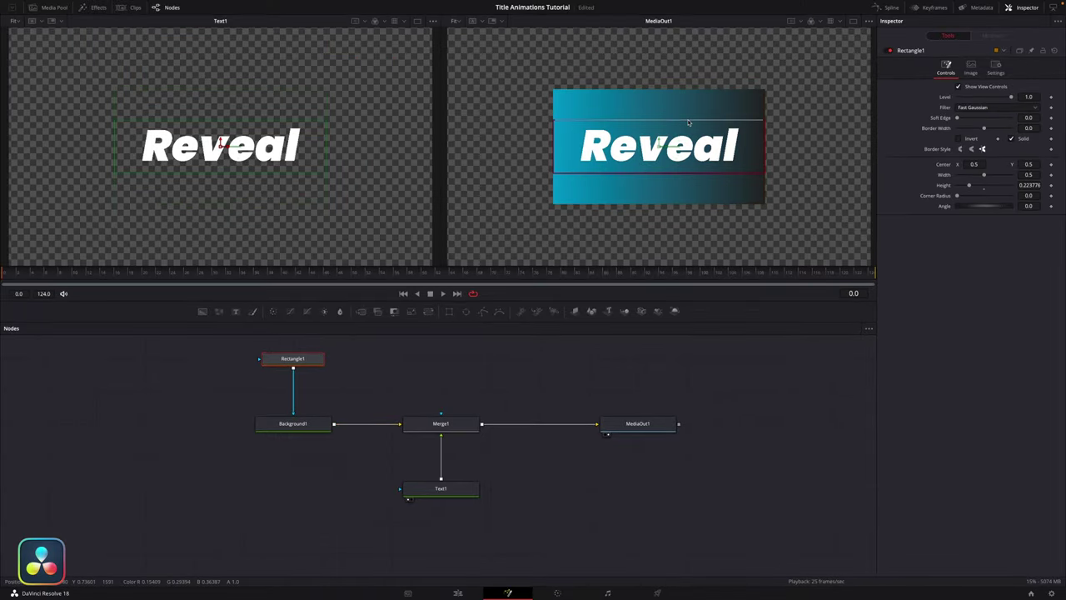
pyautogui.moveTo(688, 122); pyautogui.dragTo(687, 113)
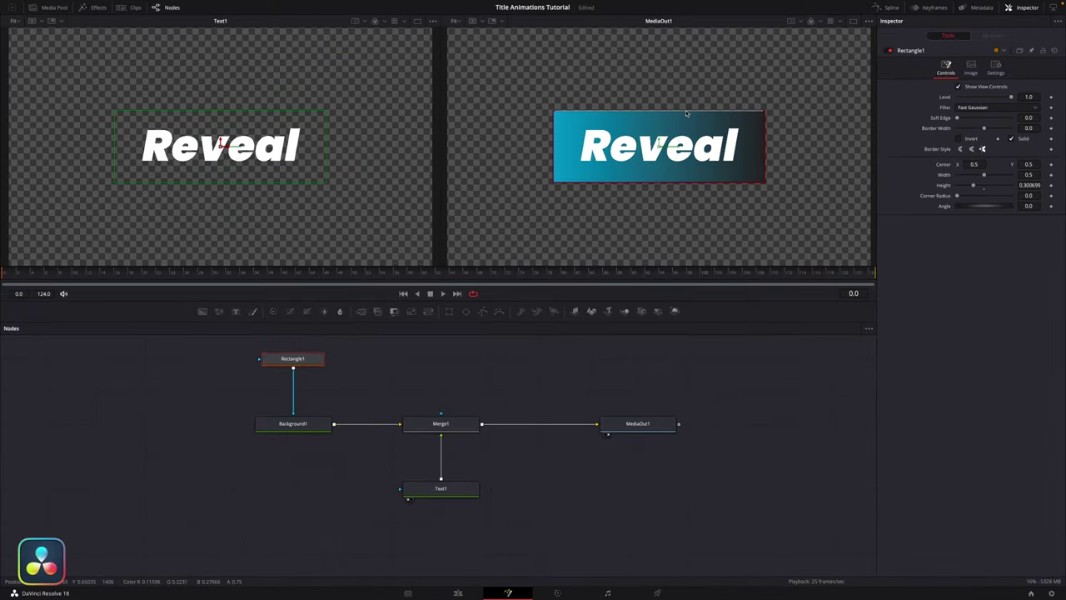
pyautogui.moveTo(554, 155); pyautogui.dragTo(551, 157)
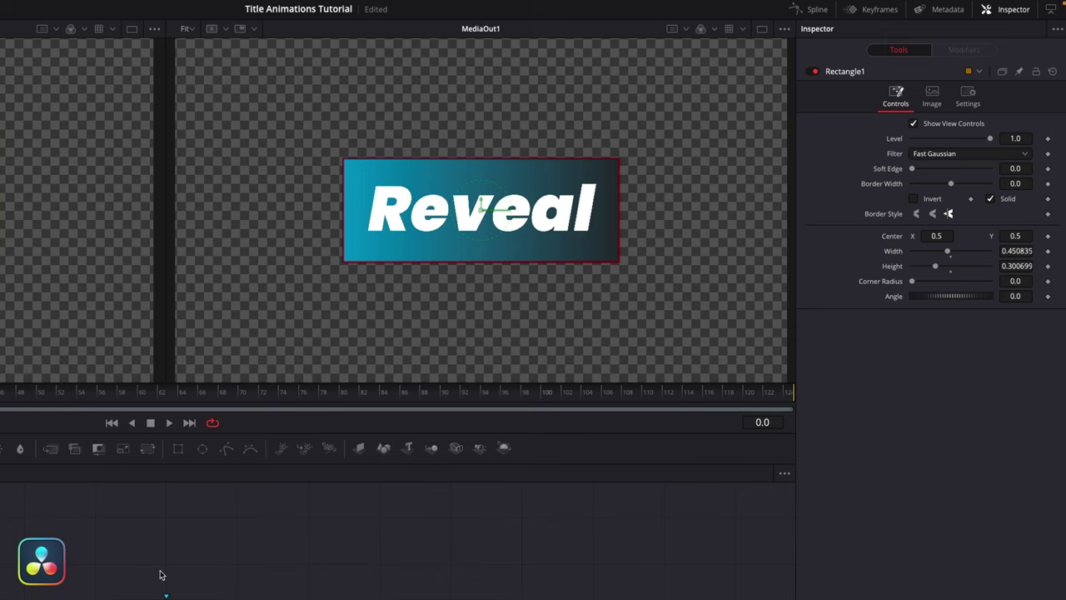
# Narrow Rectangle1's width to 0.008 and keyframe its height to grow from frame 0 to 0.3 at frame 20.
pyautogui.click(1016, 251)
pyautogui.write('0')
pyautogui.press('Return')
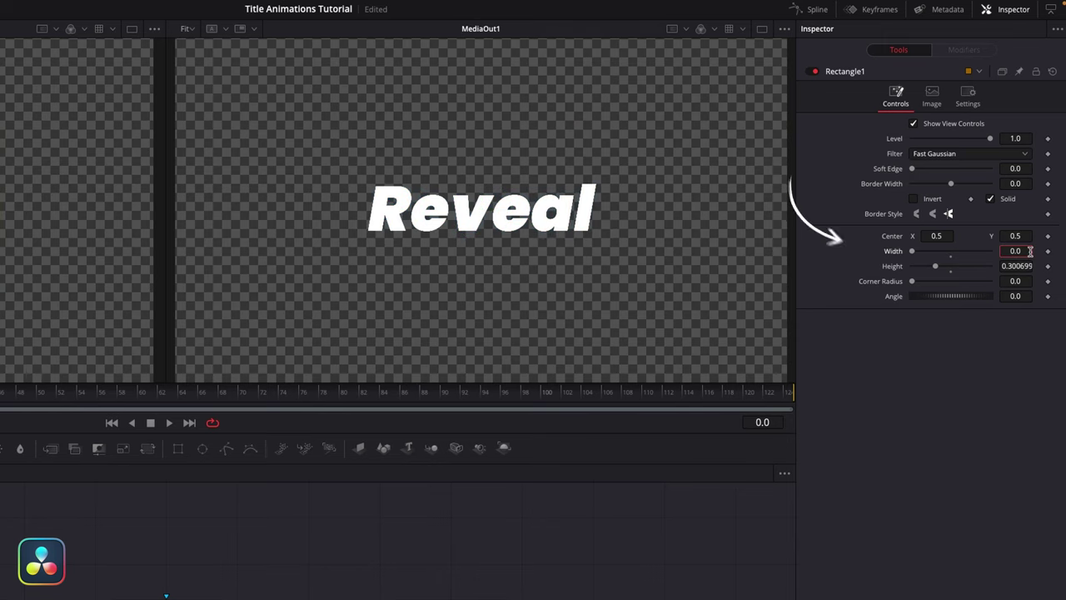
pyautogui.press('Tab')
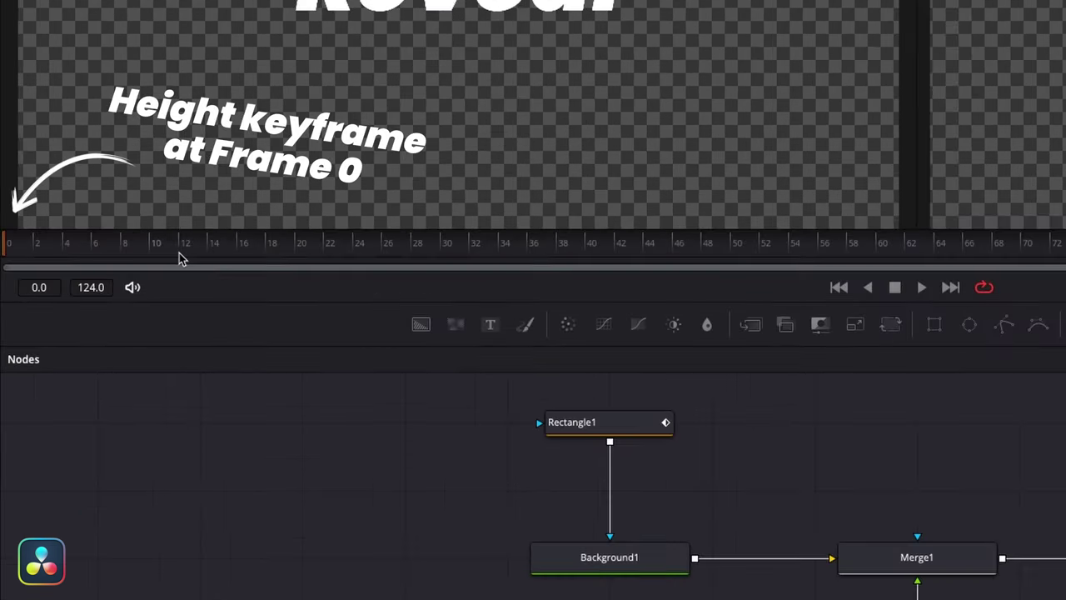
pyautogui.click(298, 272)
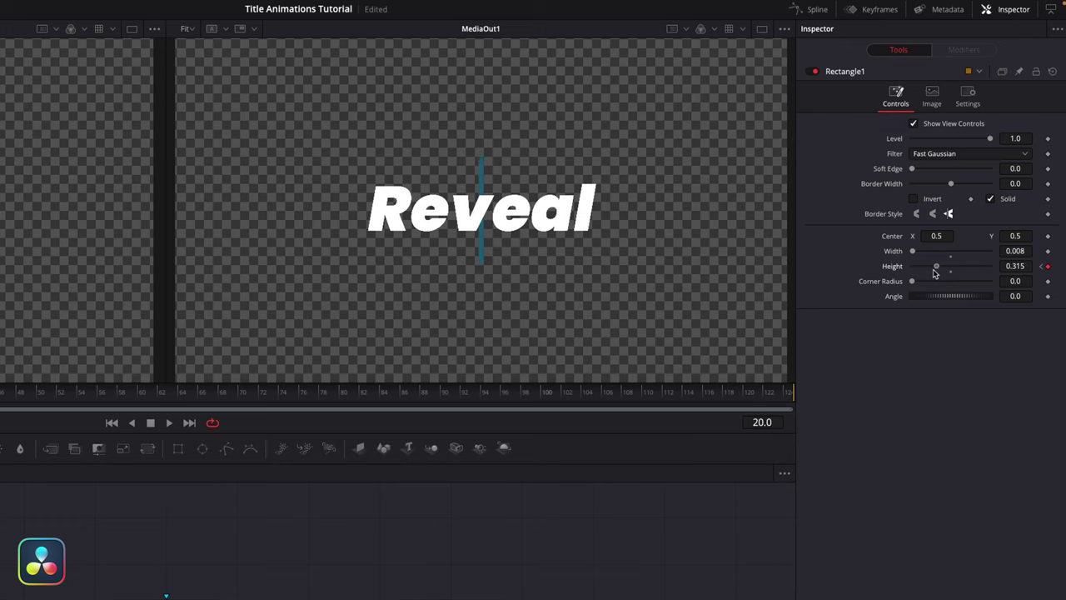
# Keyframe Rectangle1's width from 0.008 at frame 20 to about 0.45 at frame 50 and play the animation.
pyautogui.click(1047, 250)
pyautogui.moveTo(914, 252); pyautogui.dragTo(948, 261)
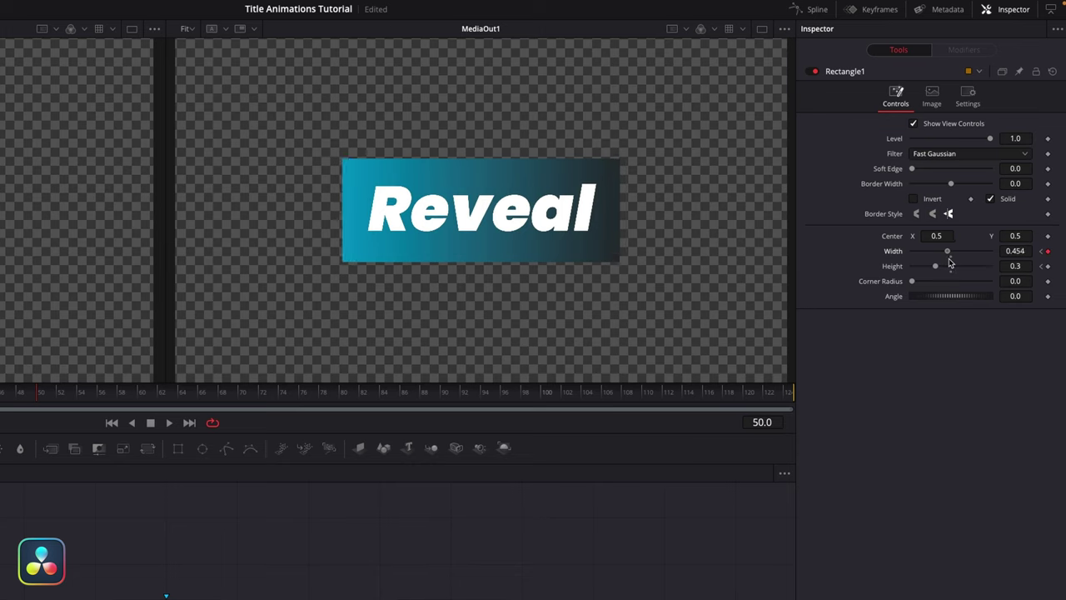
pyautogui.press('space')
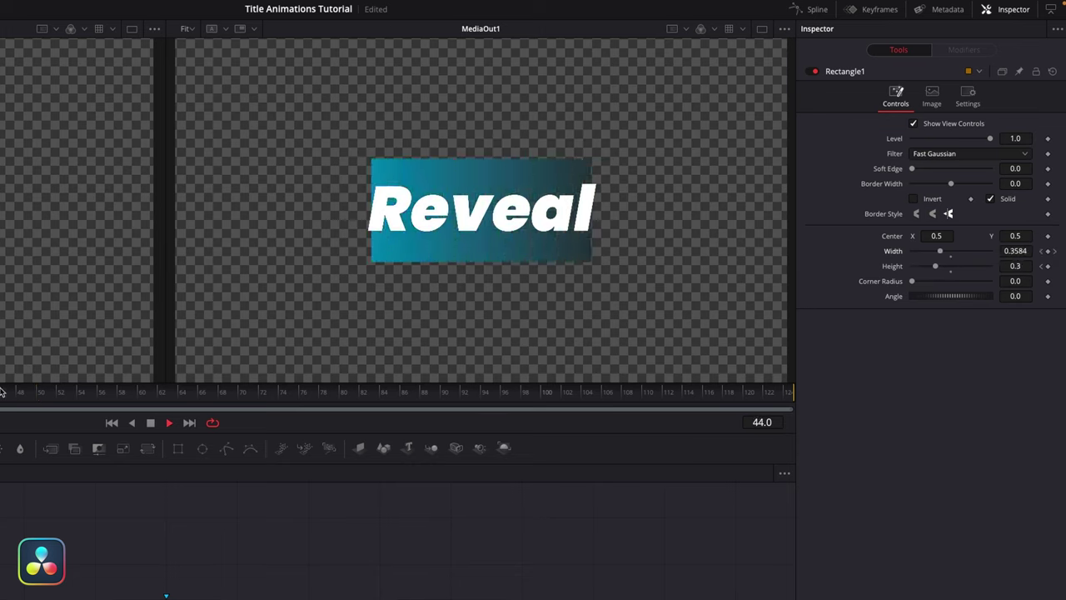
# Keyframe Rectangle1's Center X from 0.276 at frame 20 to 0.5 at frame 50 and preview the box opening rightwards.
pyautogui.click(1047, 235)
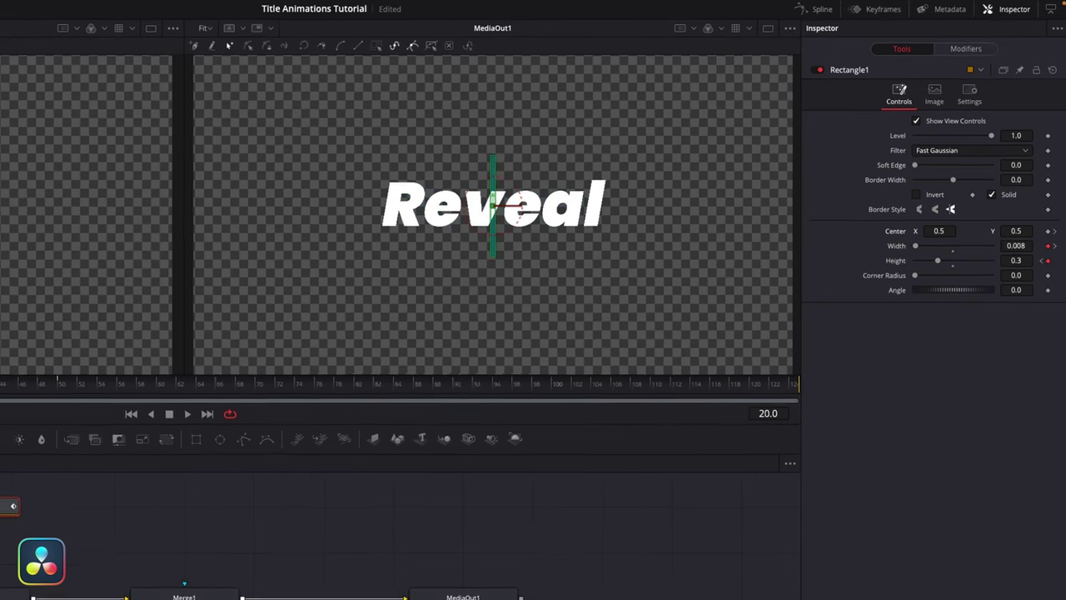
pyautogui.write('0.313')
pyautogui.press('Return')
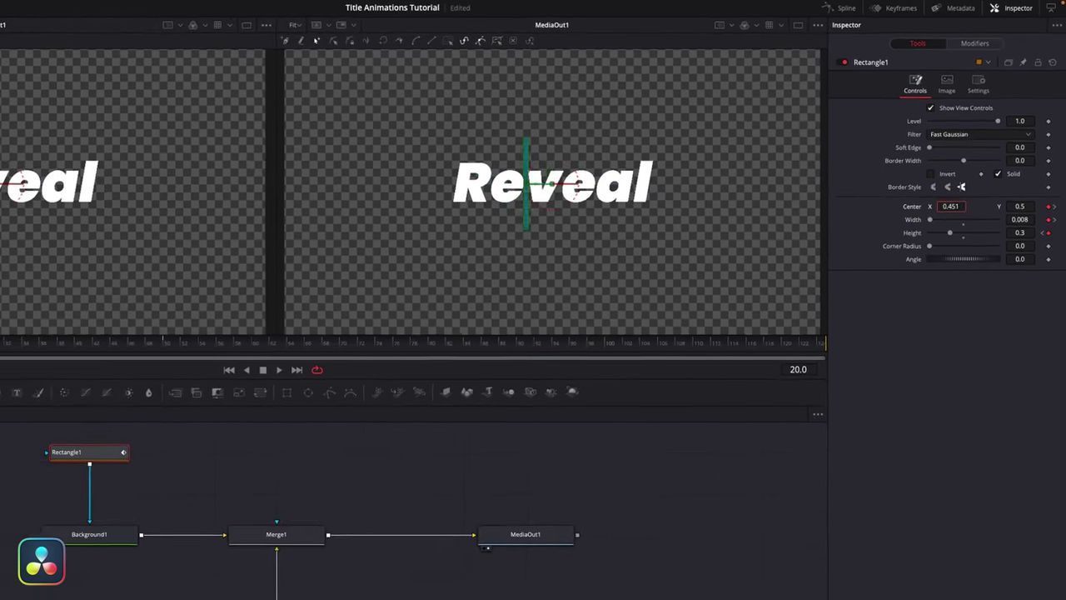
pyautogui.write('0.269')
pyautogui.press('Return')
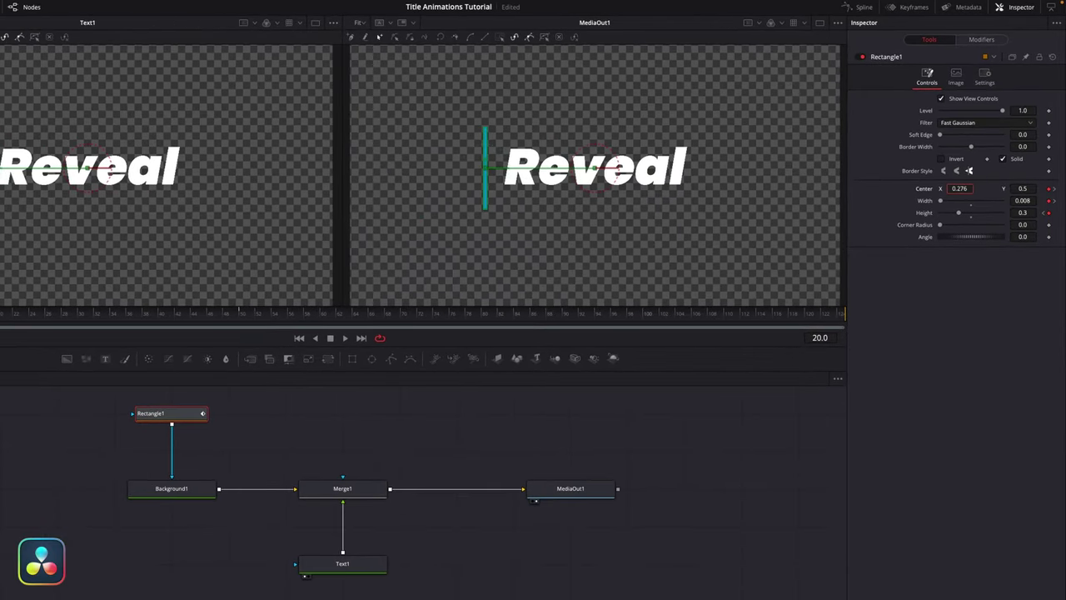
pyautogui.press('space')
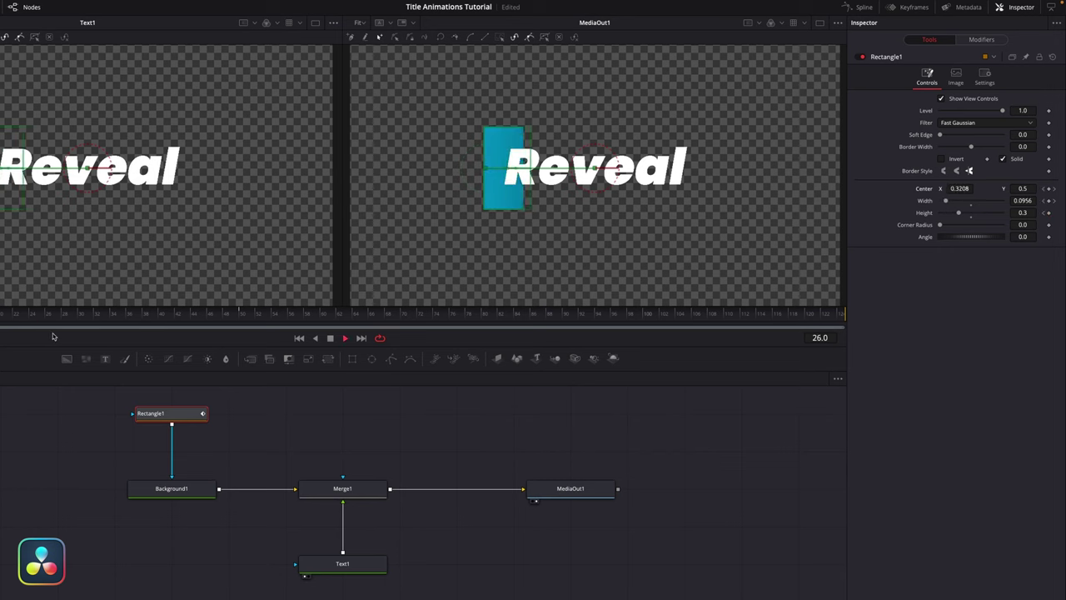
# Set Background1's gradient to run from X 0.226155 to 0.751229, and apply the Out Cubic ease to all Rectangle1 keyframes.
pyautogui.click(172, 488)
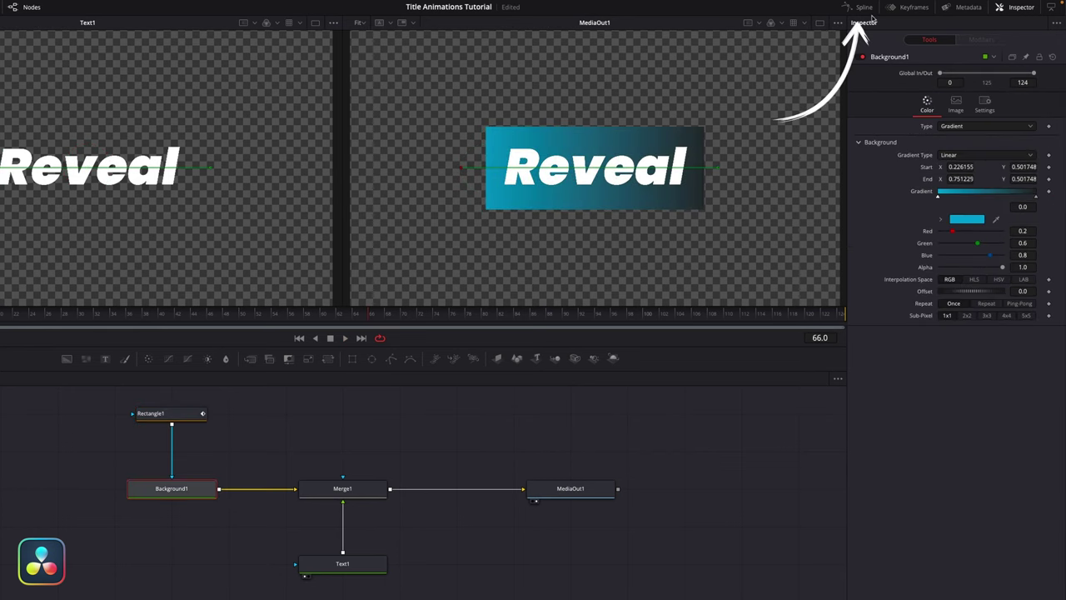
pyautogui.click(866, 8)
pyautogui.click(258, 405)
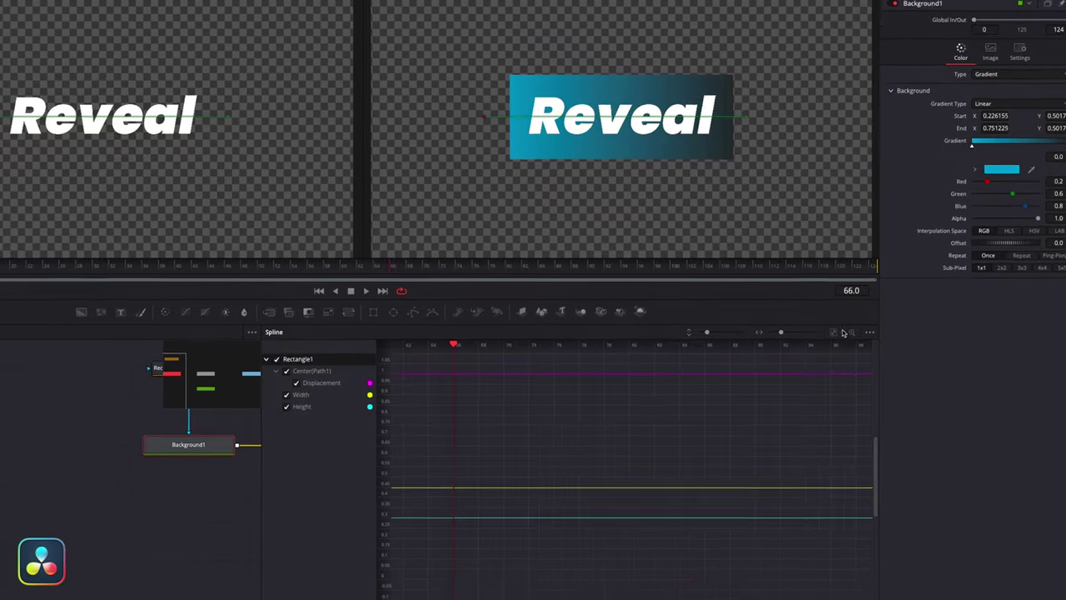
pyautogui.click(843, 332)
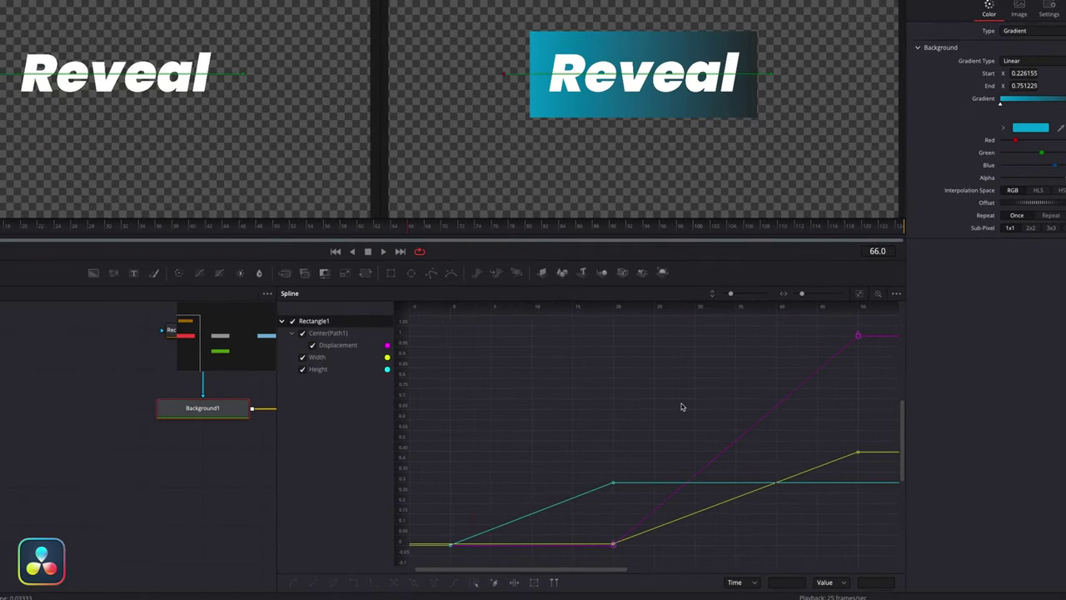
pyautogui.moveTo(881, 317); pyautogui.dragTo(439, 556)
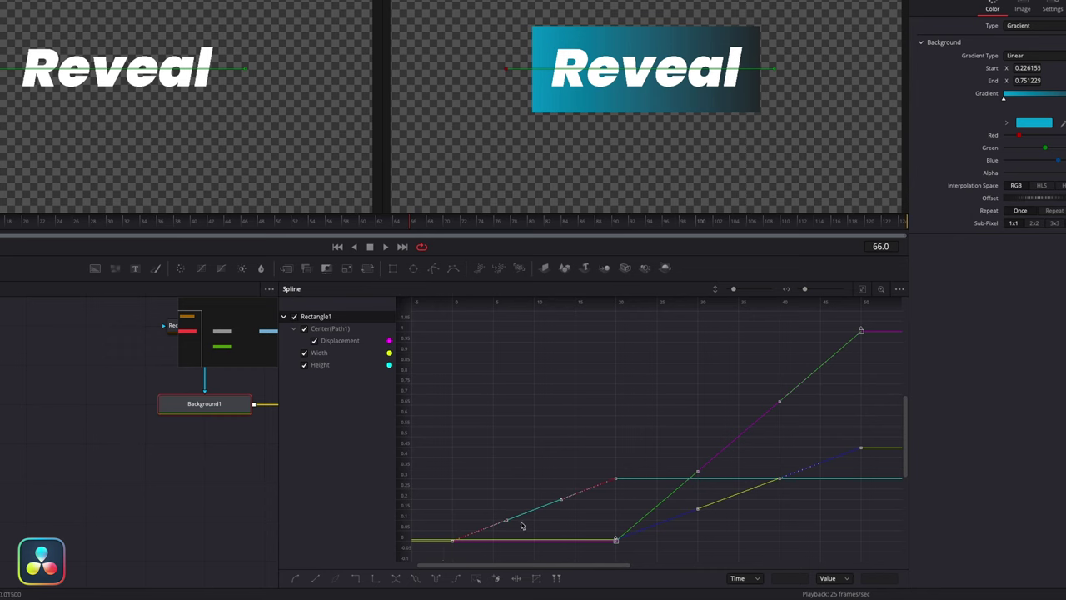
pyautogui.rightClick(664, 454)
pyautogui.moveTo(739, 279)
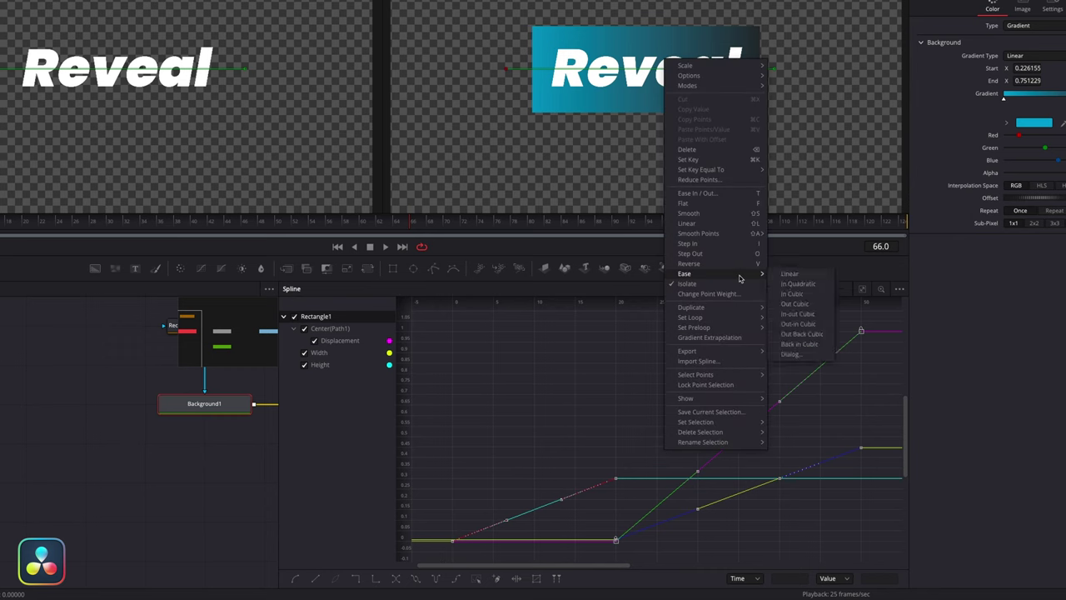
pyautogui.click(794, 303)
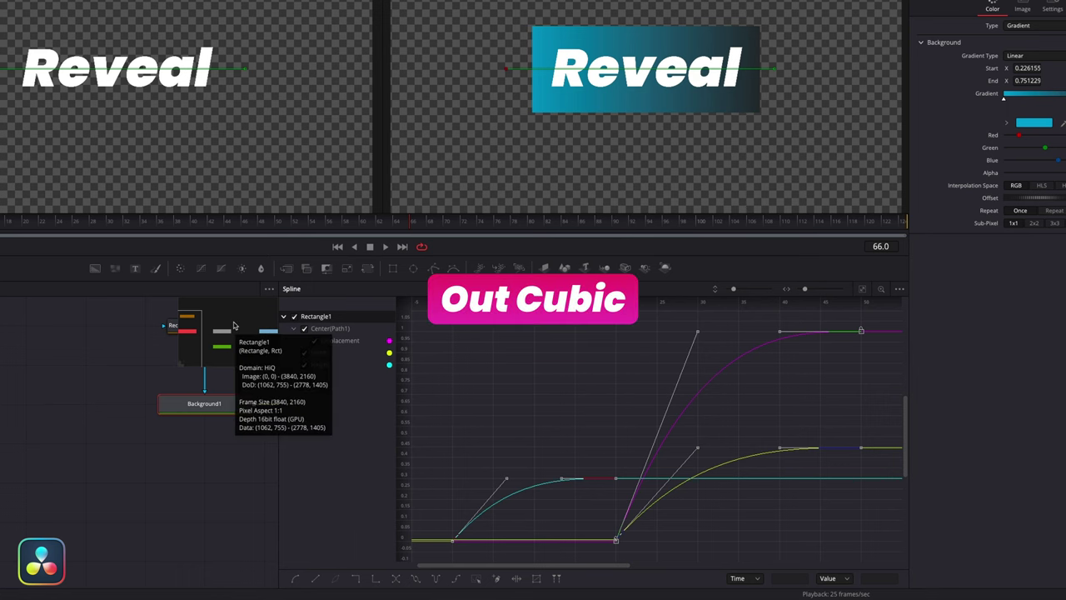
pyautogui.press('space')
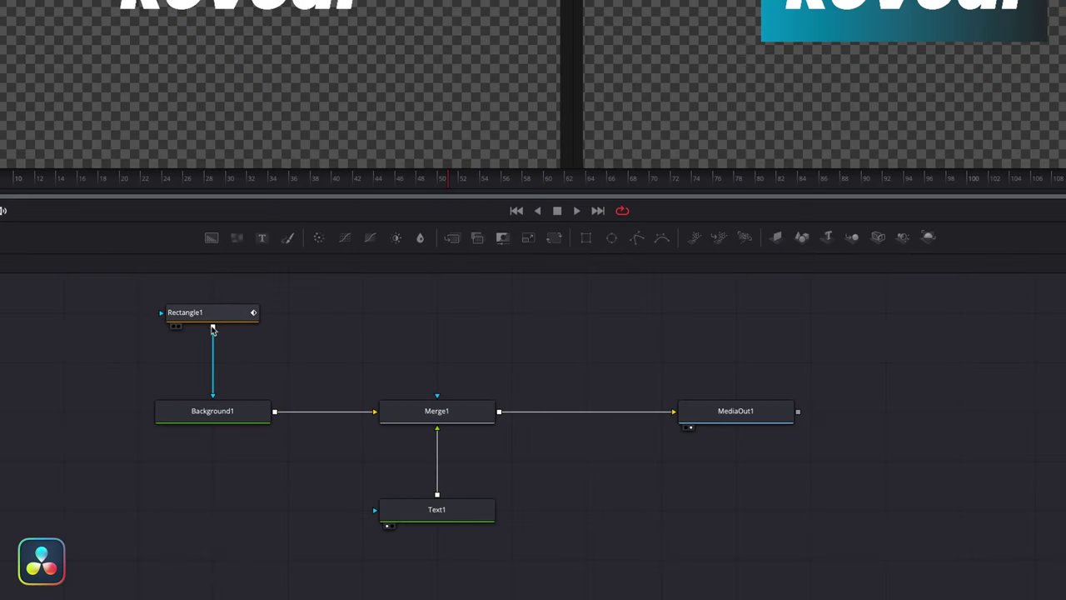
# Connect Rectangle1 to Merge1's mask input as well and place the Rectangle1 node between Background1 and Merge1.
pyautogui.moveTo(254, 351); pyautogui.dragTo(438, 398)
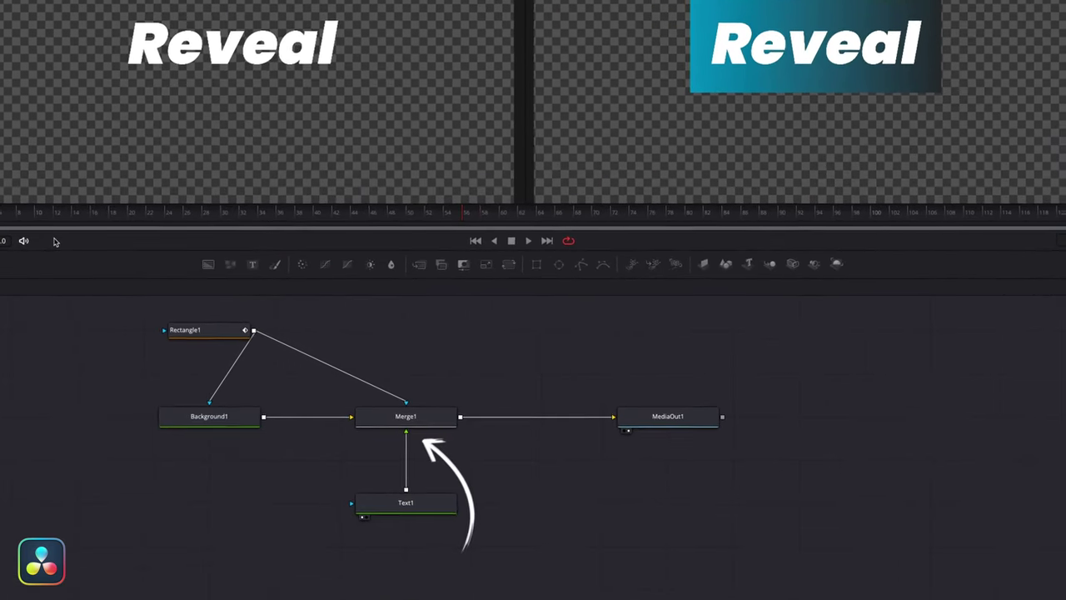
pyautogui.moveTo(430, 393); pyautogui.dragTo(355, 531)
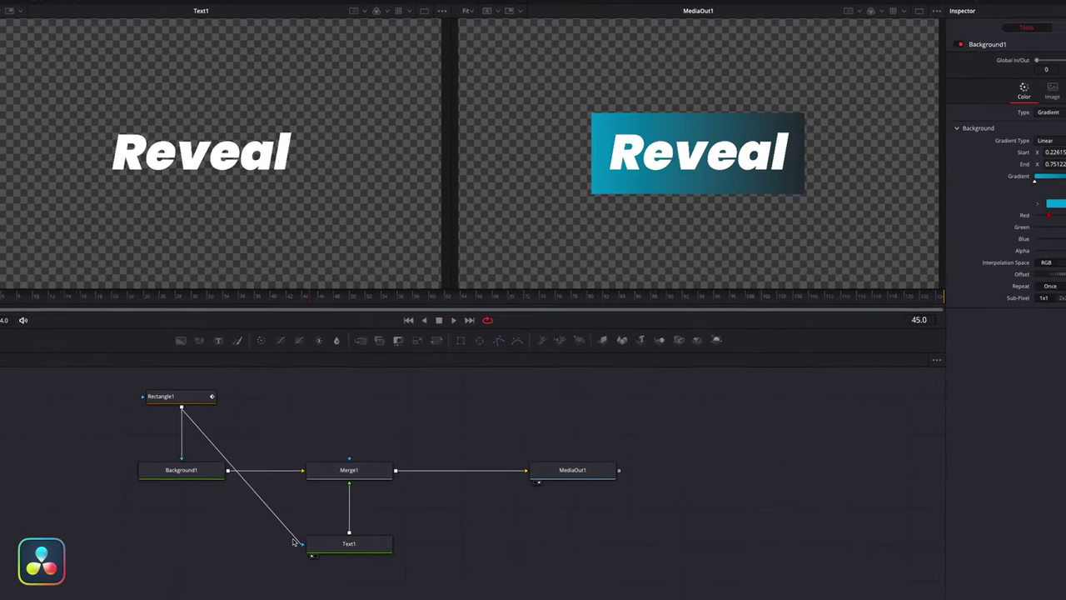
pyautogui.moveTo(293, 541); pyautogui.dragTo(349, 458)
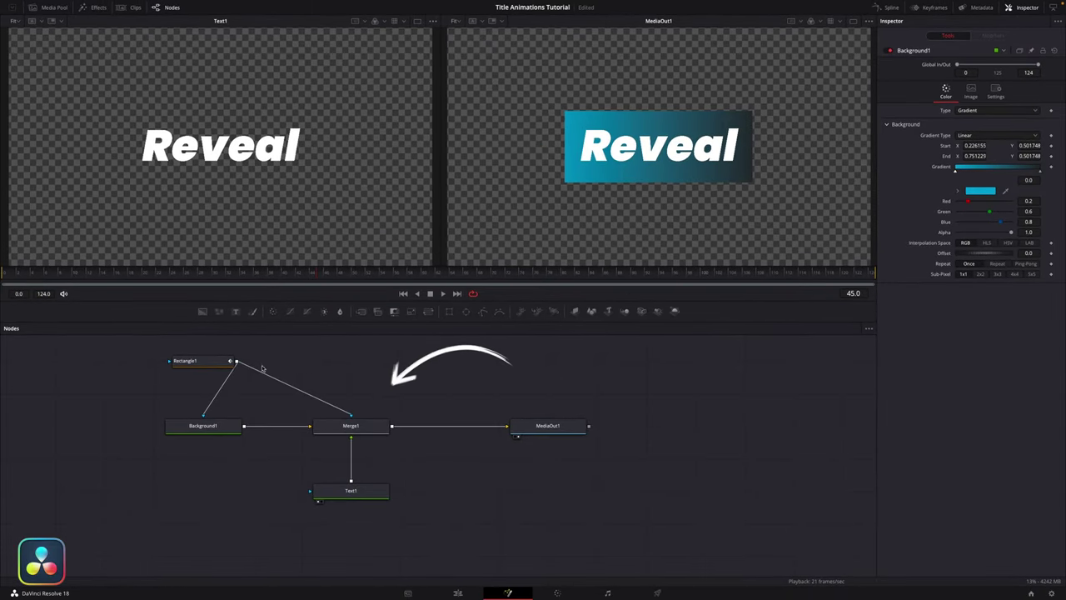
pyautogui.moveTo(208, 361); pyautogui.dragTo(292, 361)
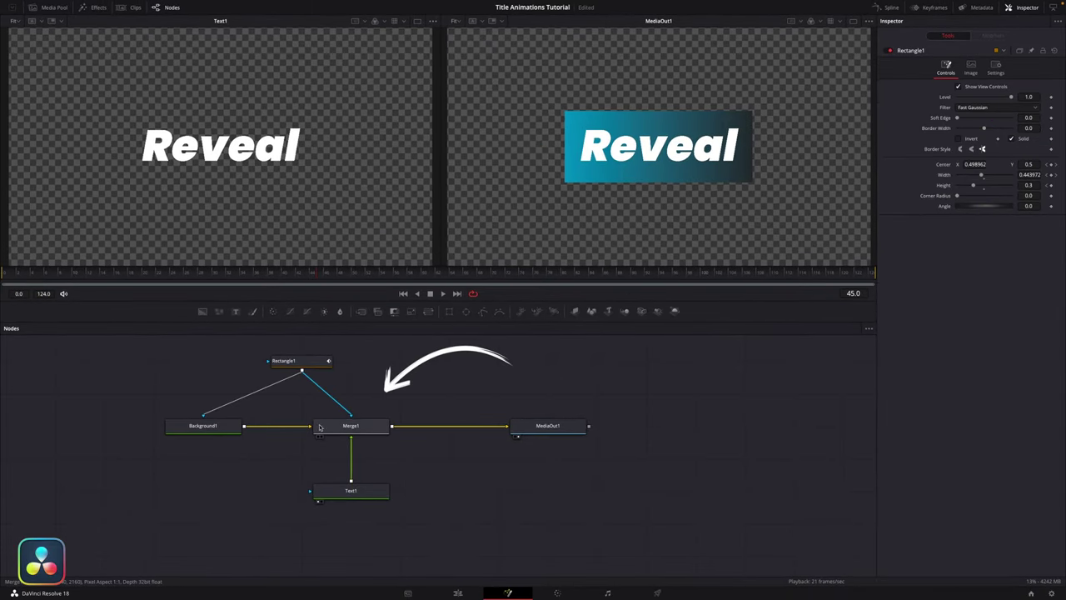
# Keyframe Merge1's Center X from 0.593411 at frame 20 back to the centre at frame 50, and preview the text slide.
pyautogui.click(358, 426)
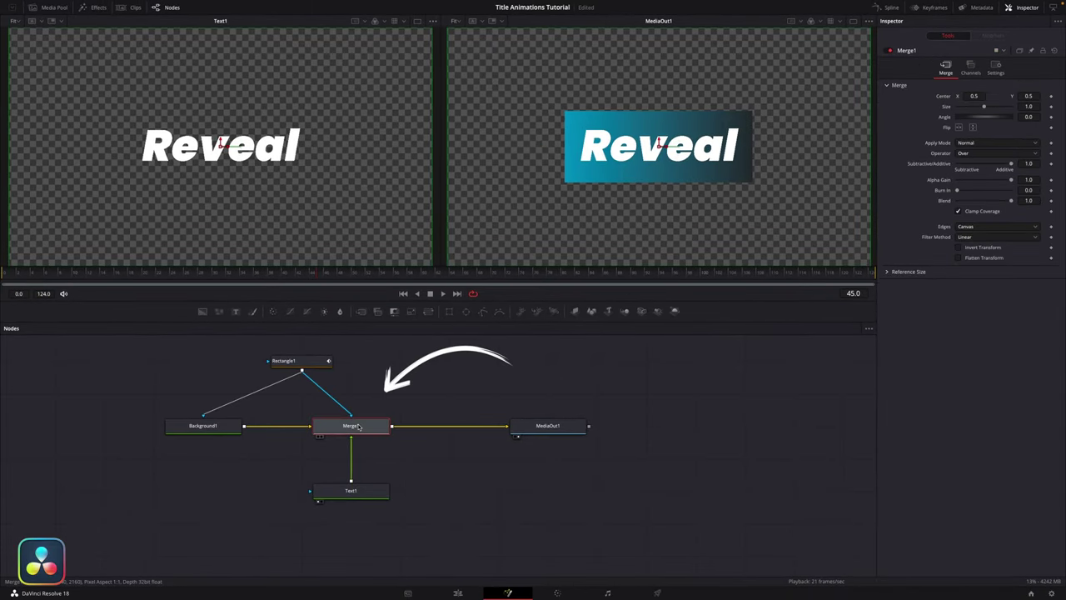
pyautogui.click(210, 273)
pyautogui.moveTo(158, 278); pyautogui.dragTo(255, 288)
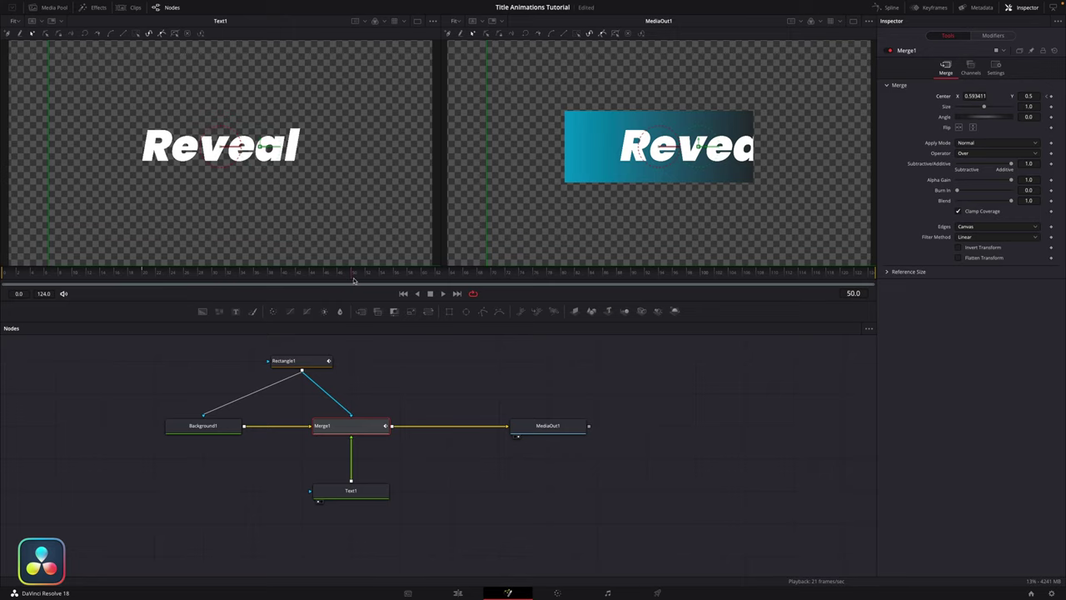
pyautogui.click(975, 95)
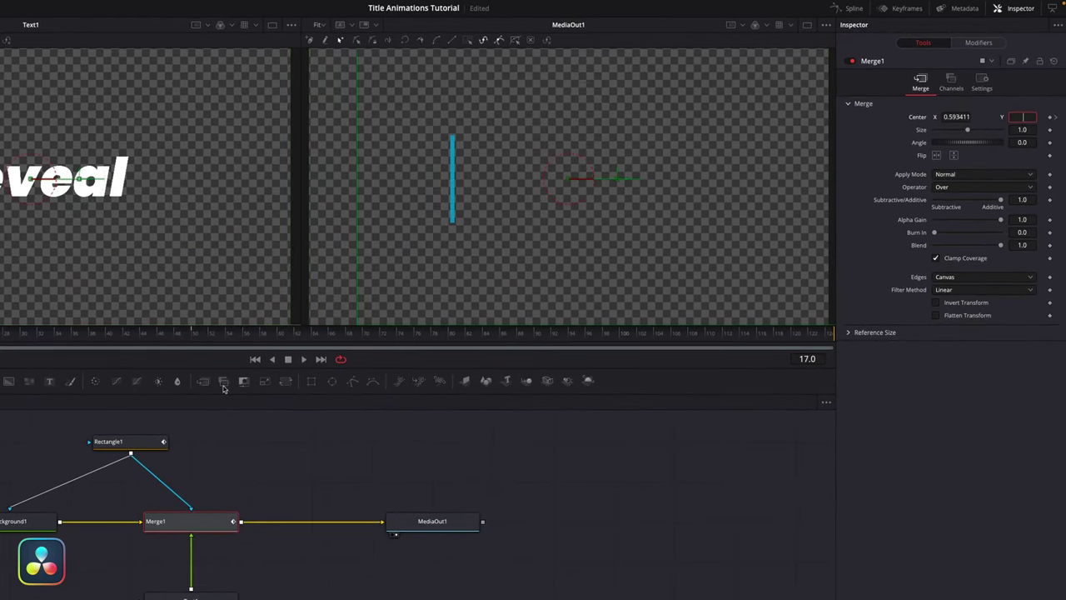
pyautogui.click(304, 360)
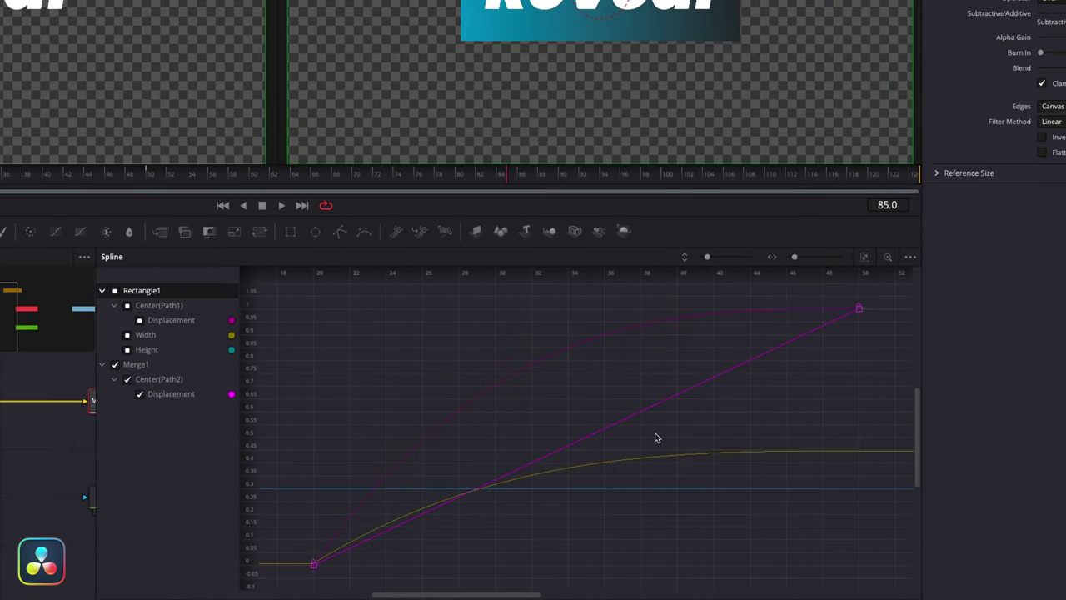
# Apply the Out Cubic ease to both Displacement keyframes of Merge1's Center path.
pyautogui.hotkey('ctrl', 'a')
pyautogui.rightClick(657, 431)
pyautogui.moveTo(715, 252)
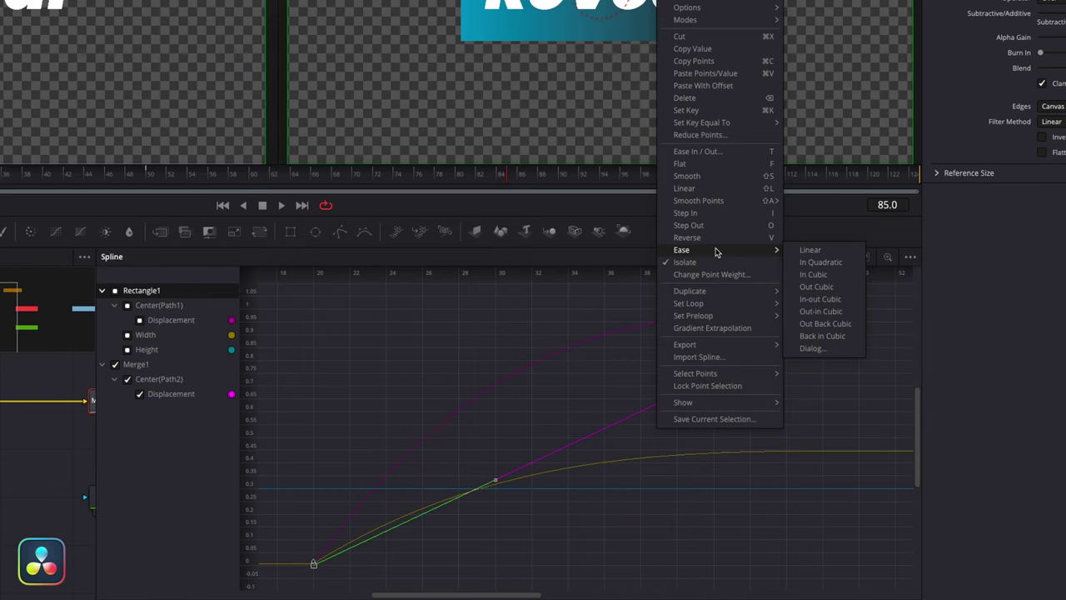
pyautogui.click(848, 290)
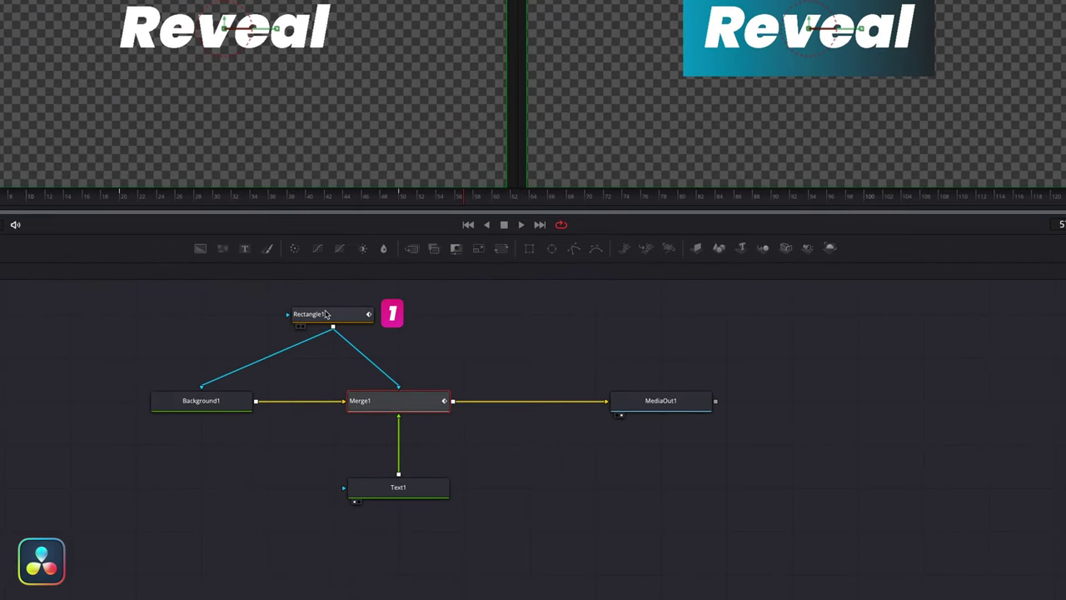
# Enable Motion Blur in the settings of the Rectangle1 node.
pyautogui.click(327, 314)
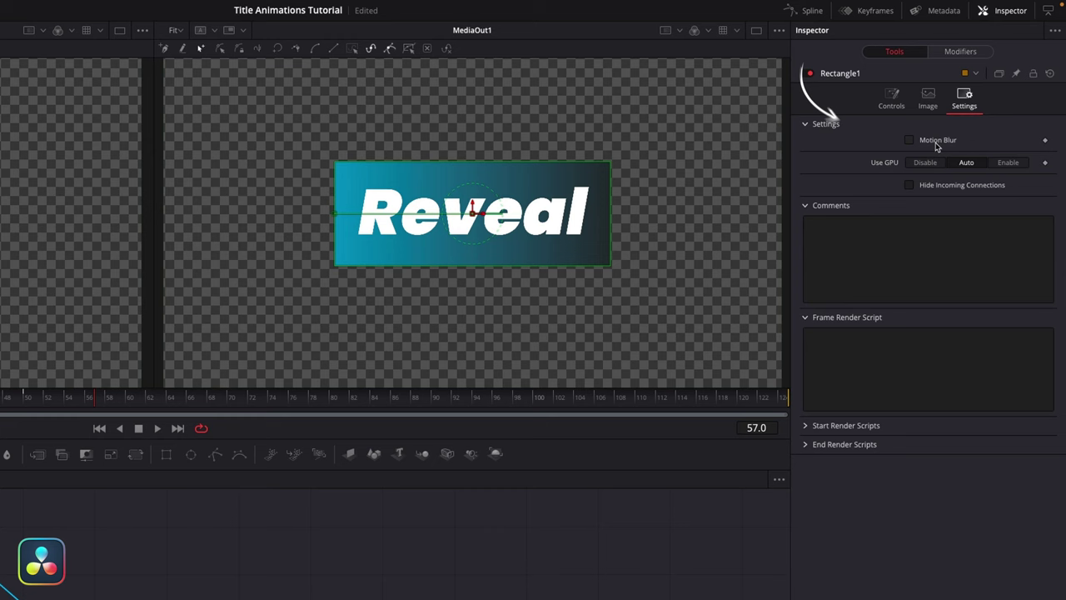
pyautogui.click(909, 140)
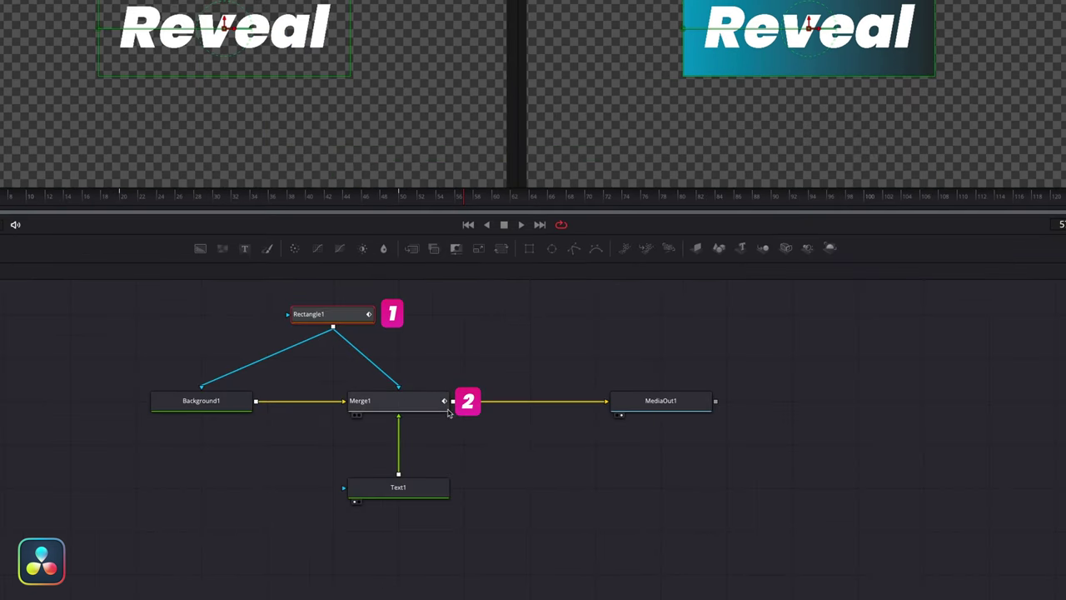
# Enable Motion Blur in the settings of the Merge1 node.
pyautogui.click(401, 404)
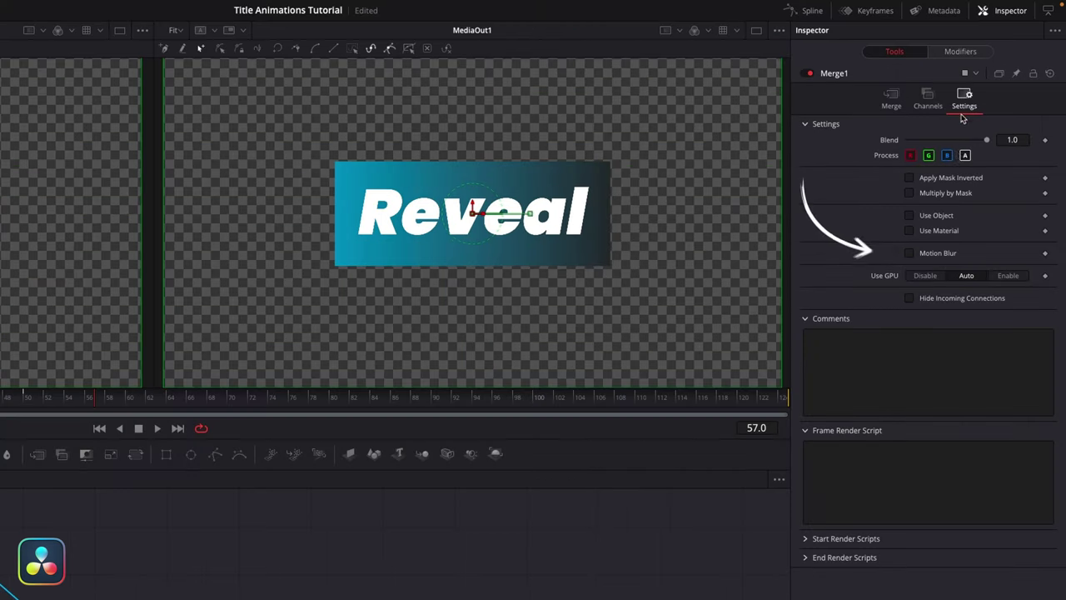
pyautogui.click(935, 254)
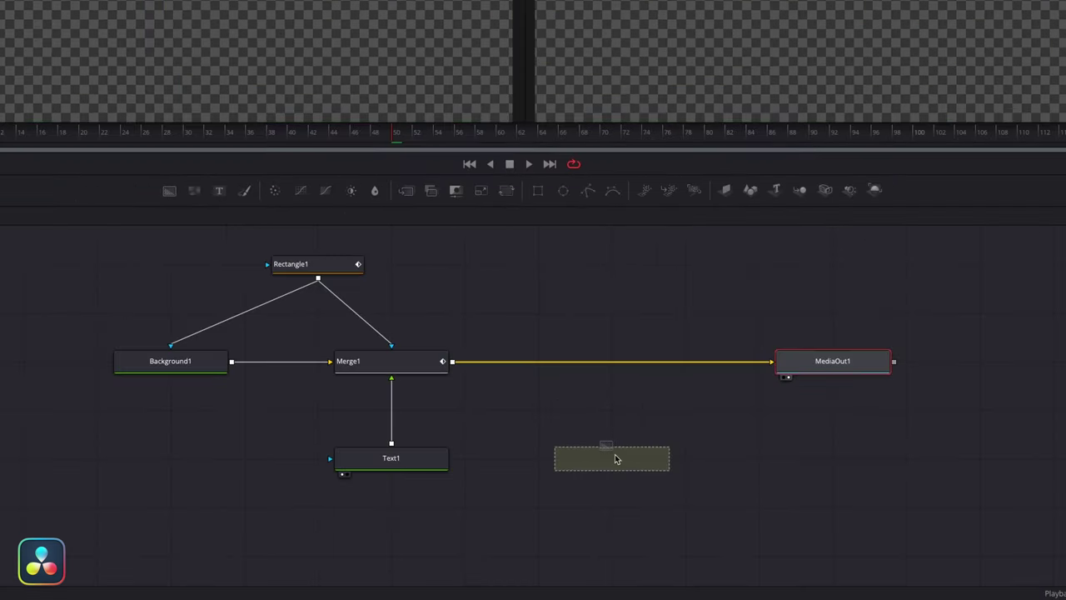
# Add a second Background node merged with Merge1's output, place the new merge before MediaOut1, and swap its inputs so the background sits behind.
pyautogui.click(614, 454)
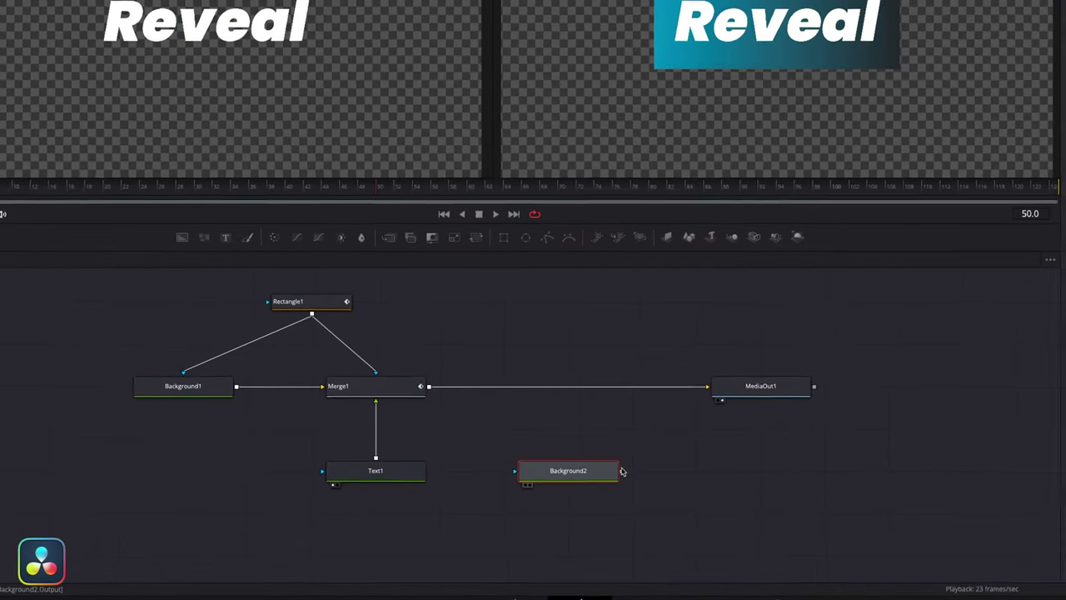
pyautogui.moveTo(621, 471); pyautogui.dragTo(428, 386)
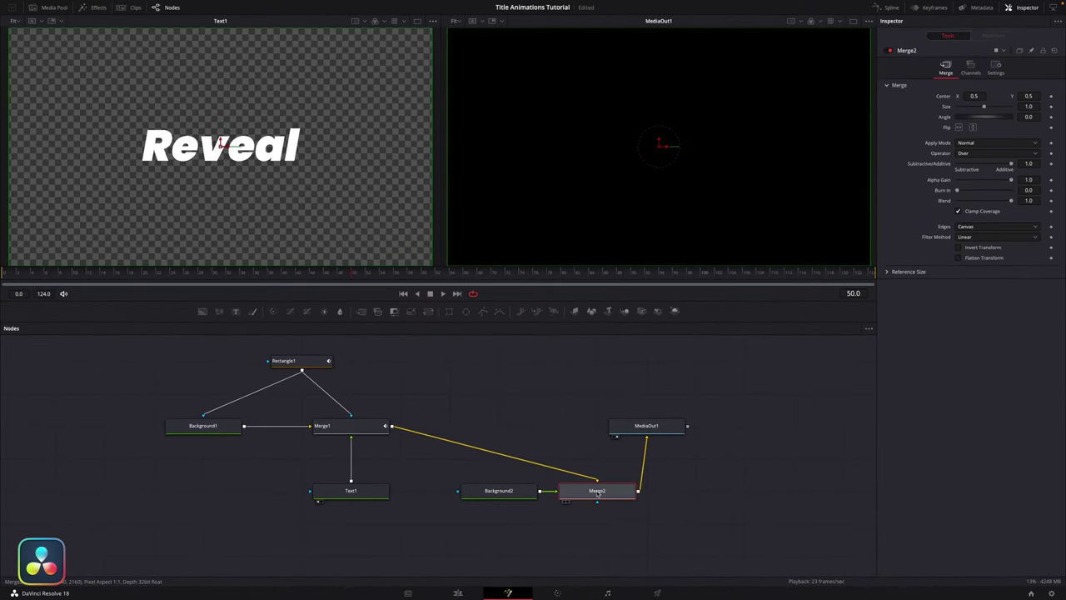
pyautogui.moveTo(597, 493); pyautogui.dragTo(519, 439)
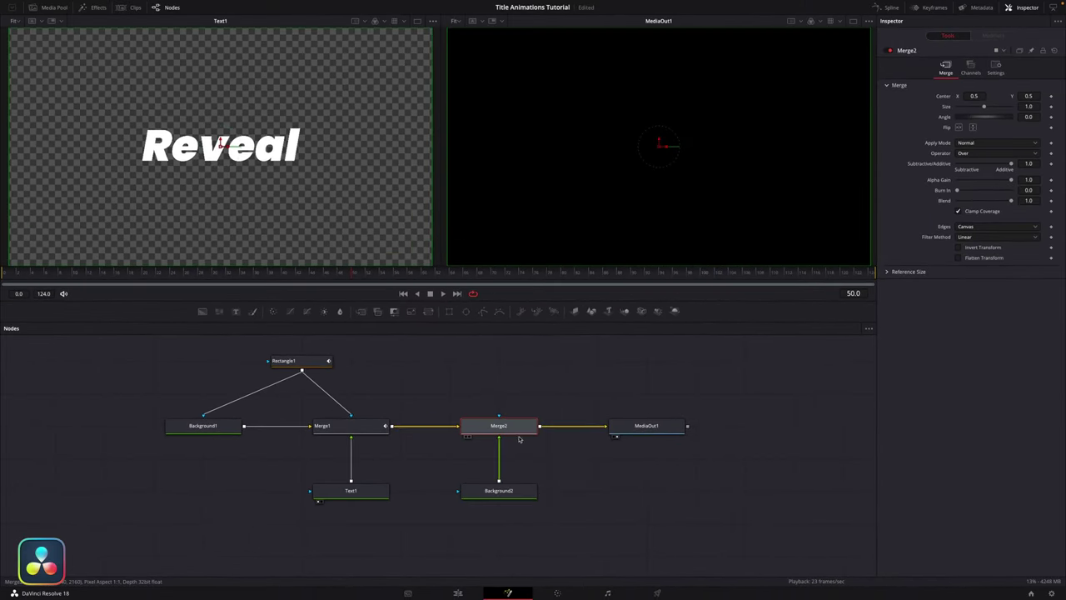
pyautogui.press('super+t')
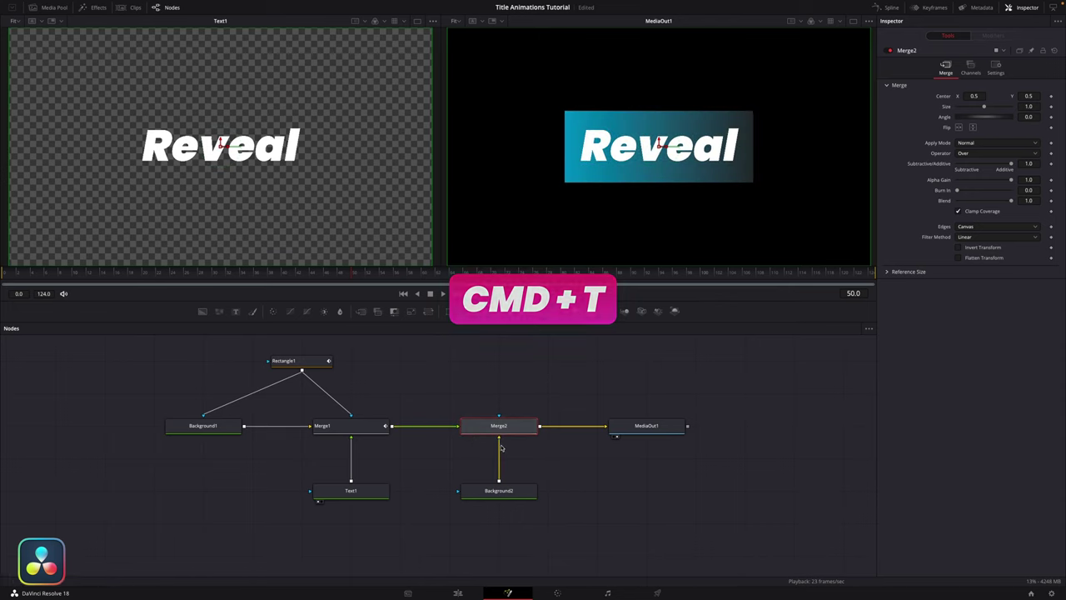
# Set the Background2 node's solid colour to the White swatch from the RyanO YouTube Brand palette.
pyautogui.click(514, 490)
pyautogui.click(986, 135)
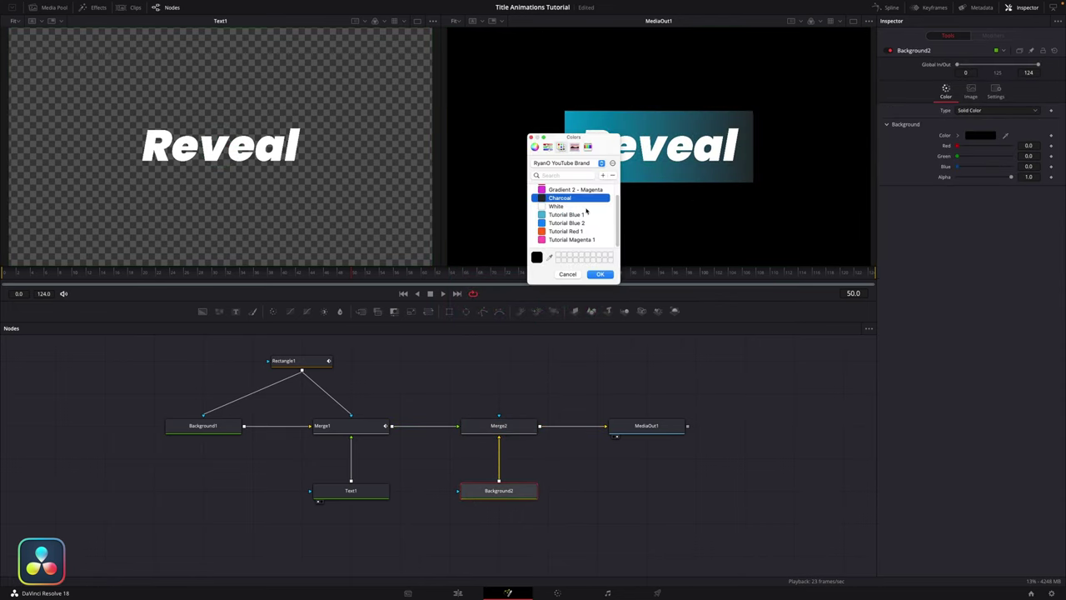
pyautogui.click(583, 207)
pyautogui.click(599, 274)
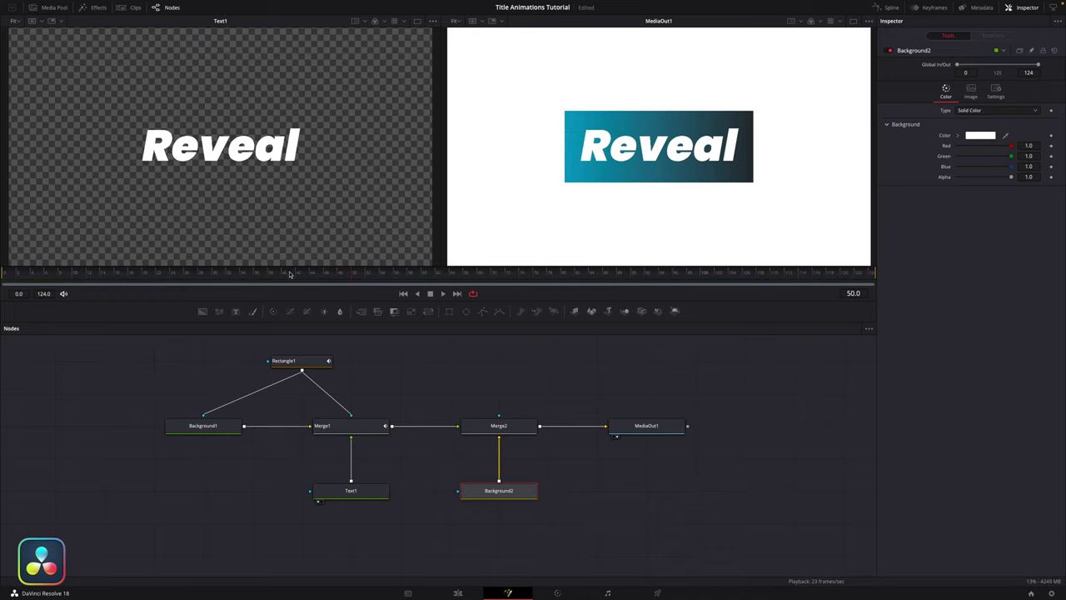